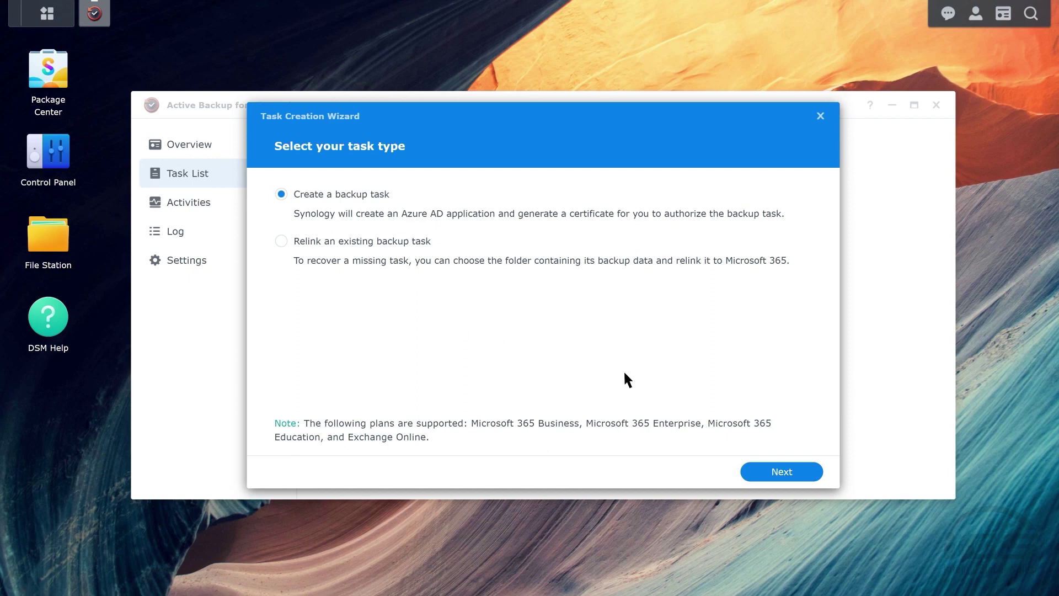
Keep the Microsoft 365 endpoint and enter a strong certificate password, confirmed, before Microsoft sign-in.
{"action": "left_click", "coordinate": [785, 476]}
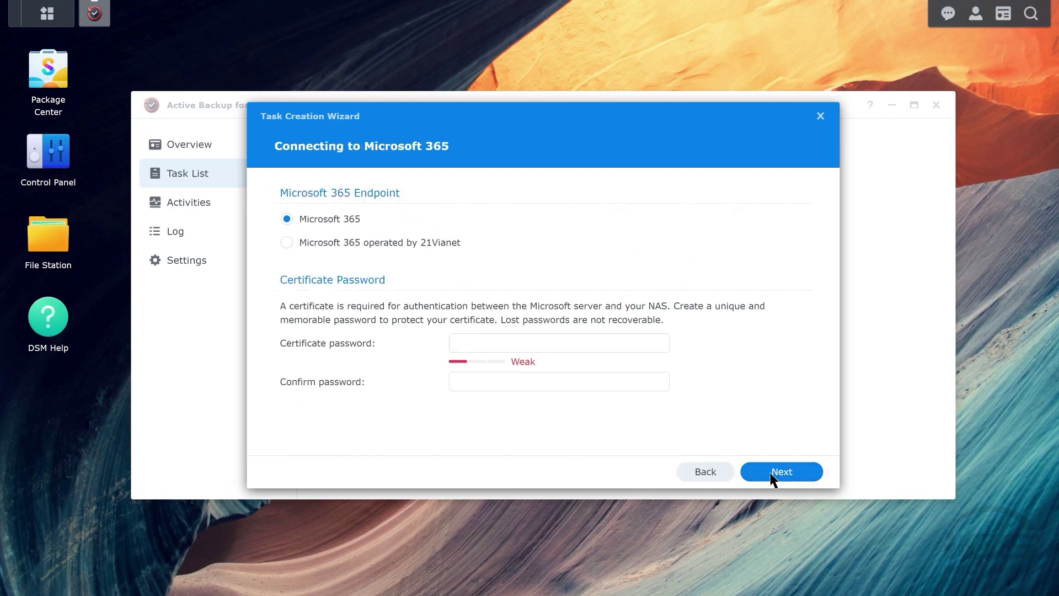
{"action": "left_click", "coordinate": [510, 342]}
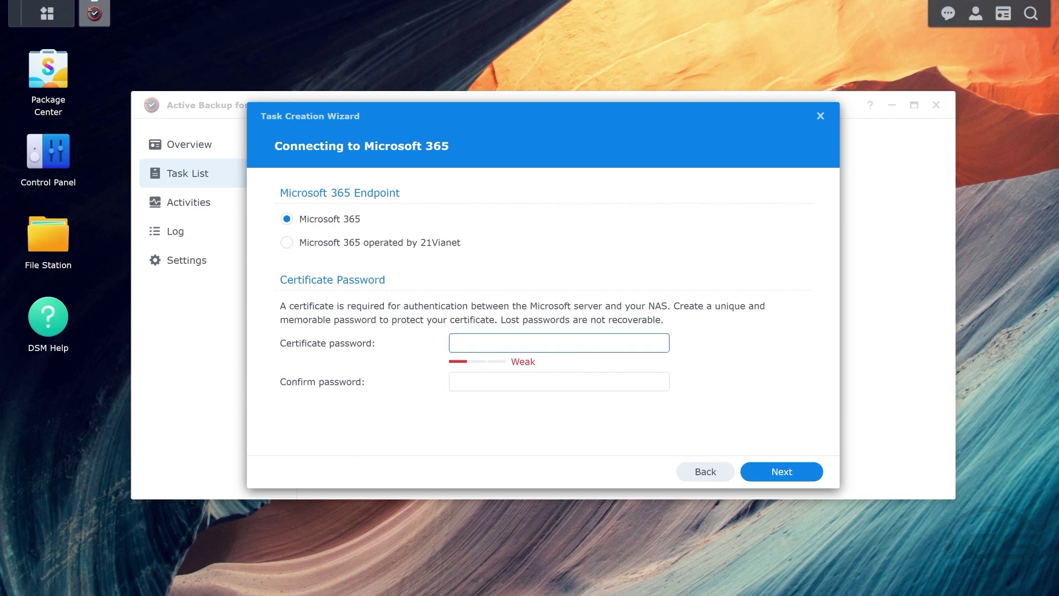
{"action": "type", "text": "••••••••••"}
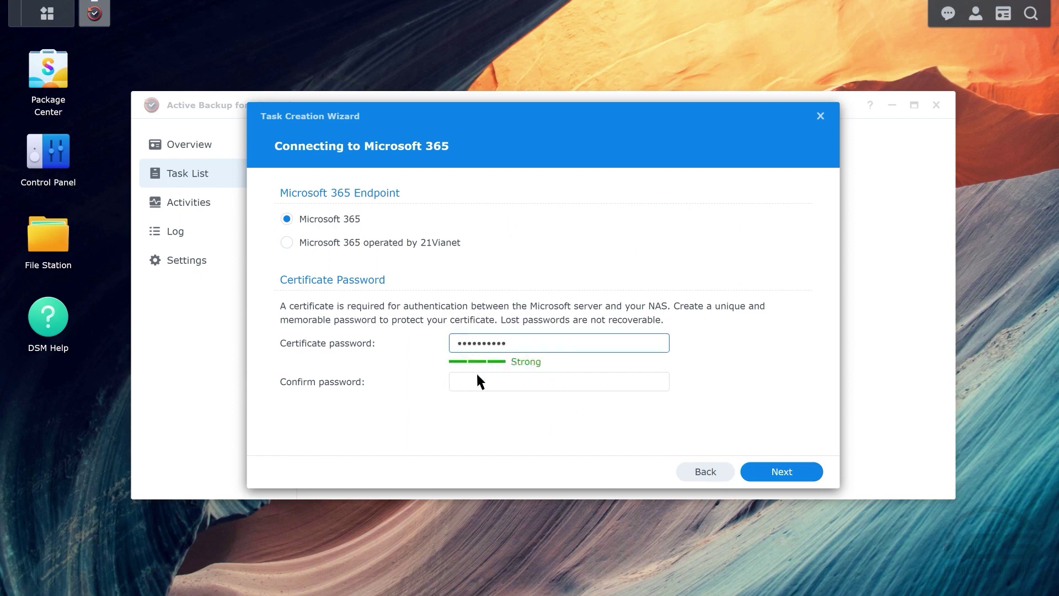
{"action": "left_click", "coordinate": [480, 379]}
{"action": "type", "text": "••••••••••"}
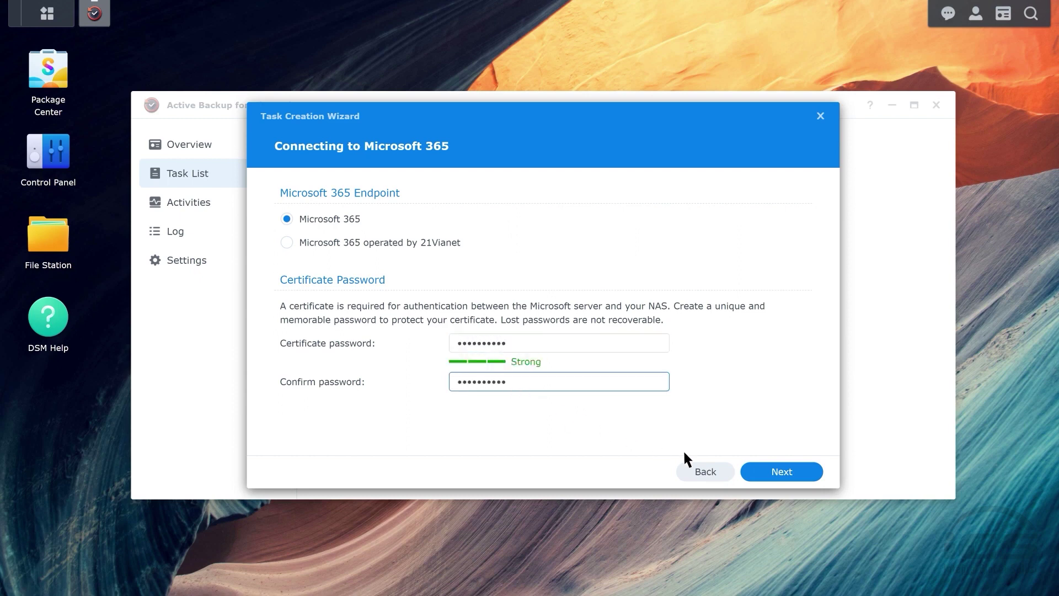
{"action": "left_click", "coordinate": [785, 474]}
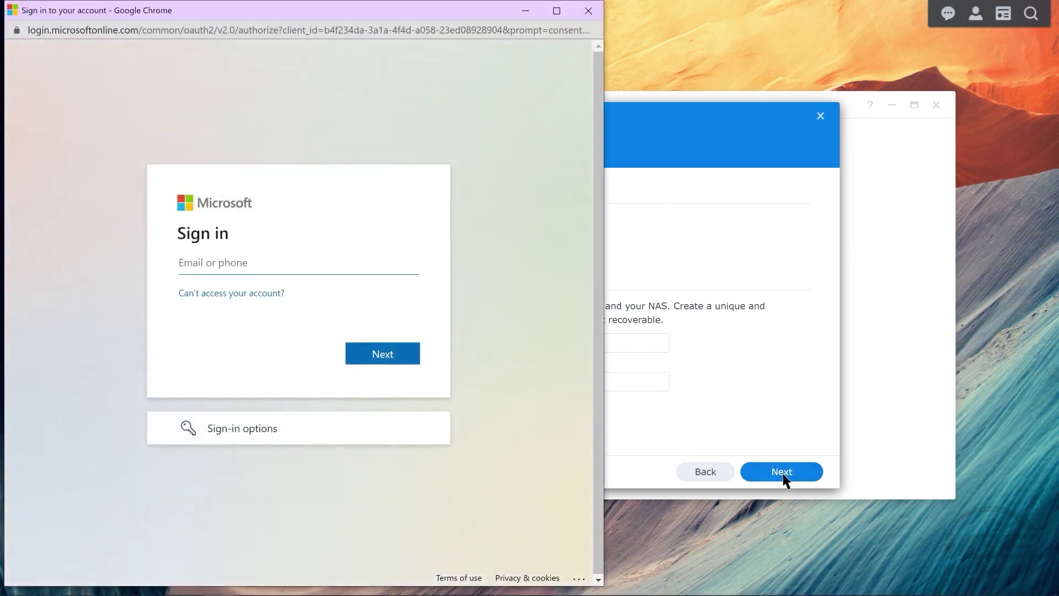
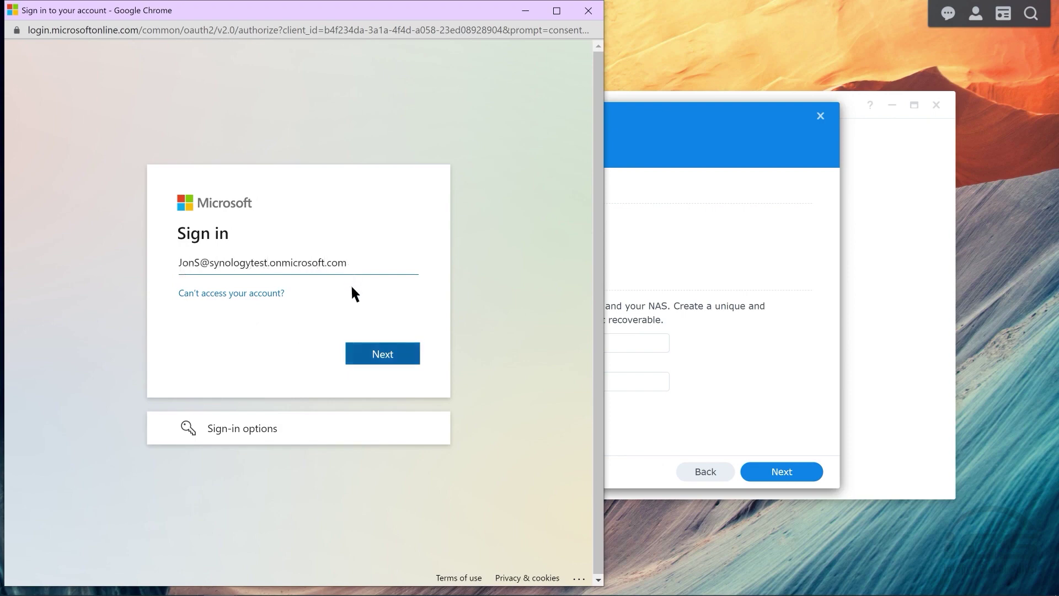
Sign in with the admin account's e-mail and password, then accept the permissions and the redirect to the NAS.
{"action": "left_click", "coordinate": [385, 352]}
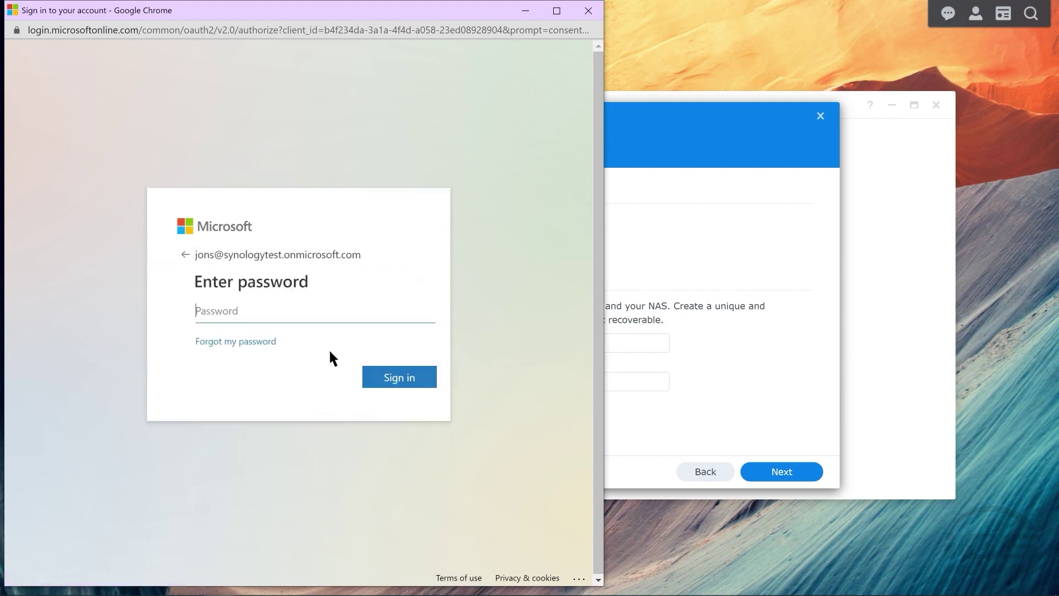
{"action": "type", "text": "•••••••••"}
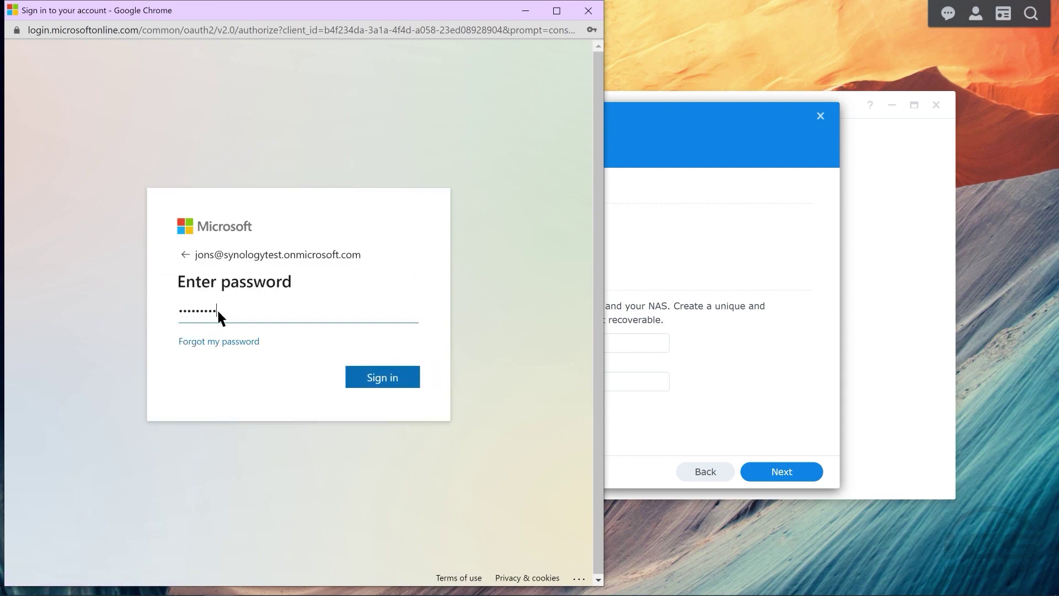
{"action": "left_click", "coordinate": [387, 380]}
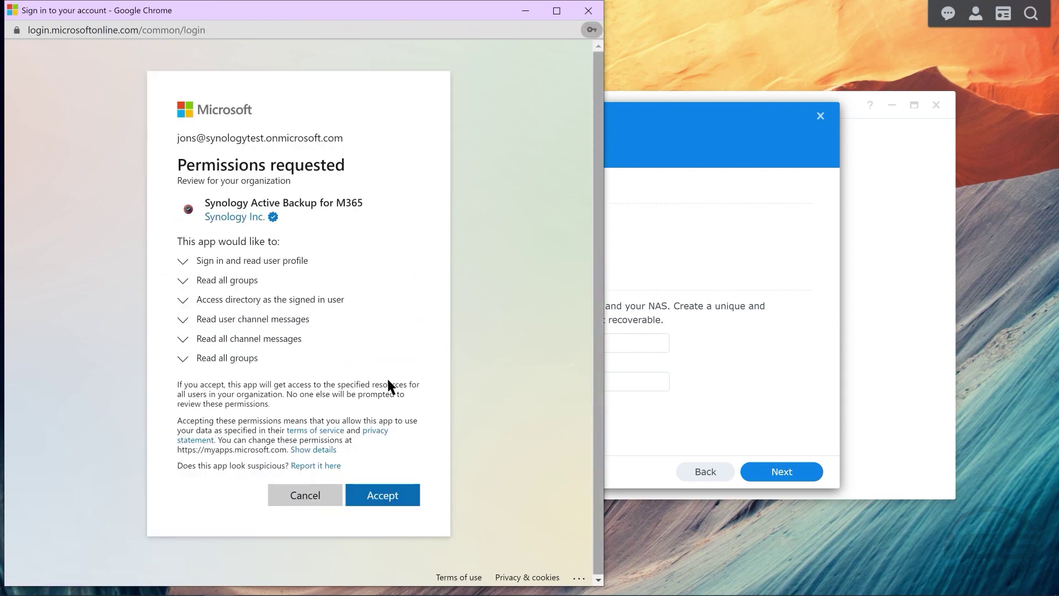
{"action": "left_click", "coordinate": [383, 499]}
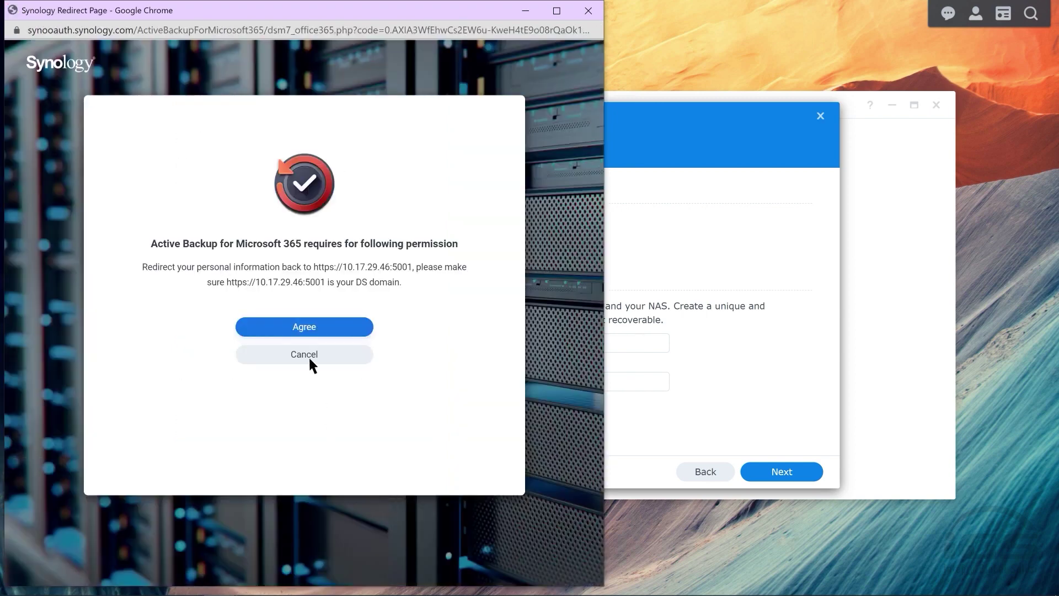
{"action": "left_click", "coordinate": [305, 328]}
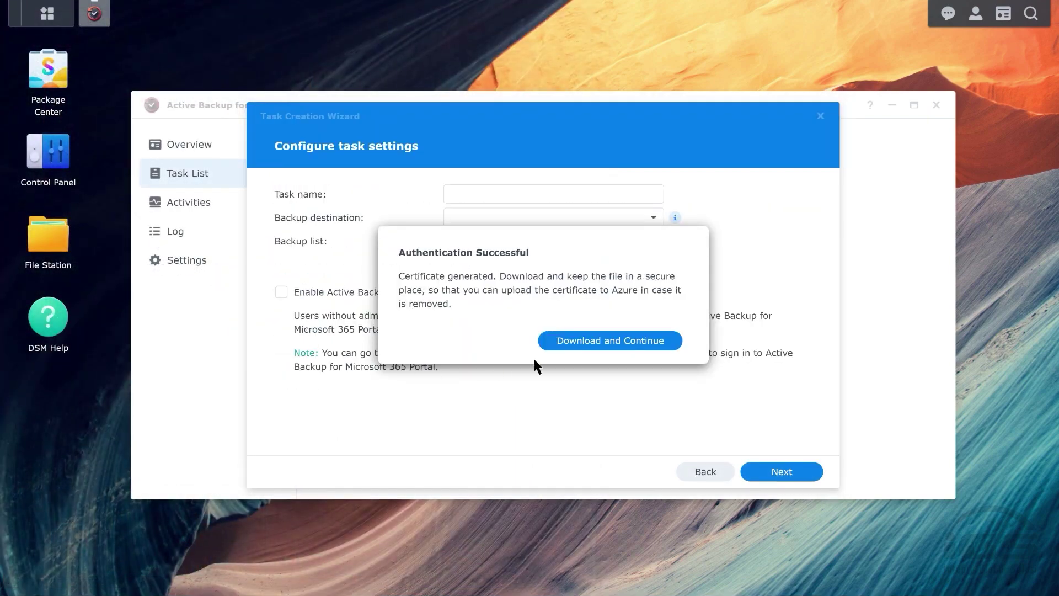
Download the generated certificate and name the backup task ABM_Demo.
{"action": "left_click", "coordinate": [622, 343]}
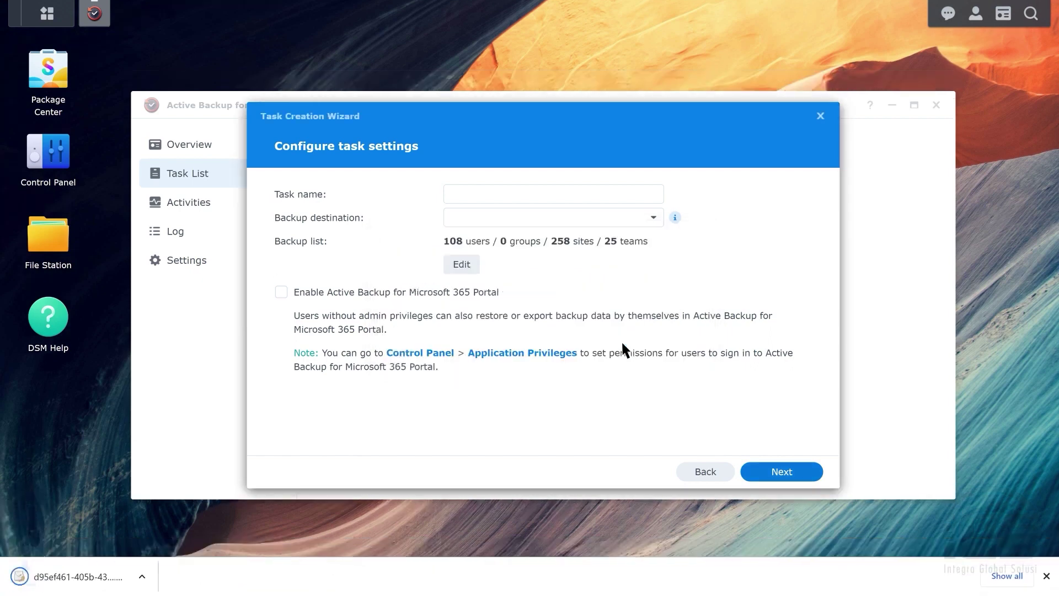
{"action": "left_click", "coordinate": [1046, 576]}
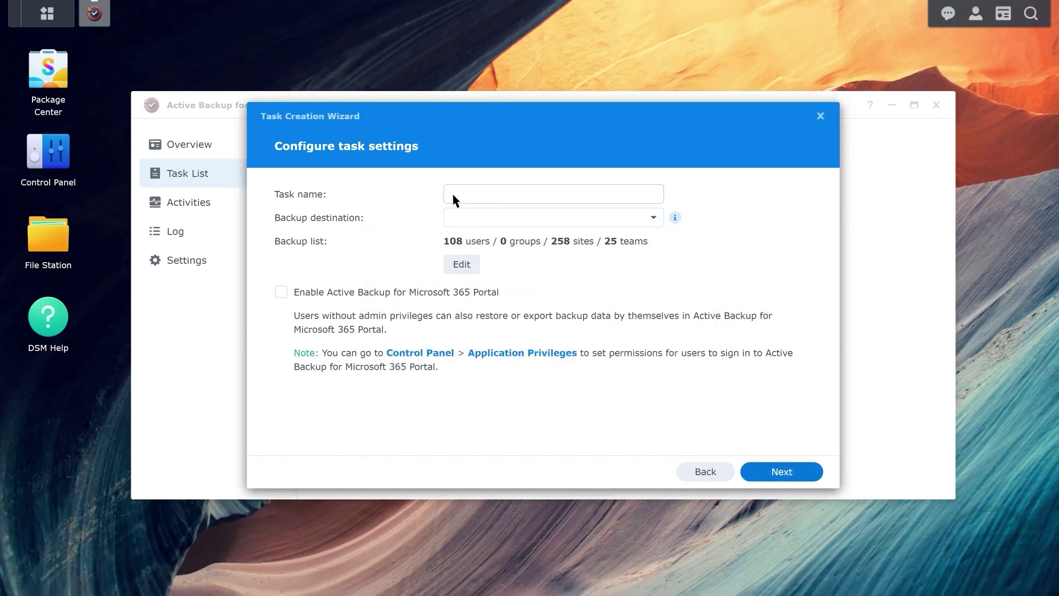
{"action": "left_click", "coordinate": [453, 194]}
{"action": "type", "text": "ABM_D"}
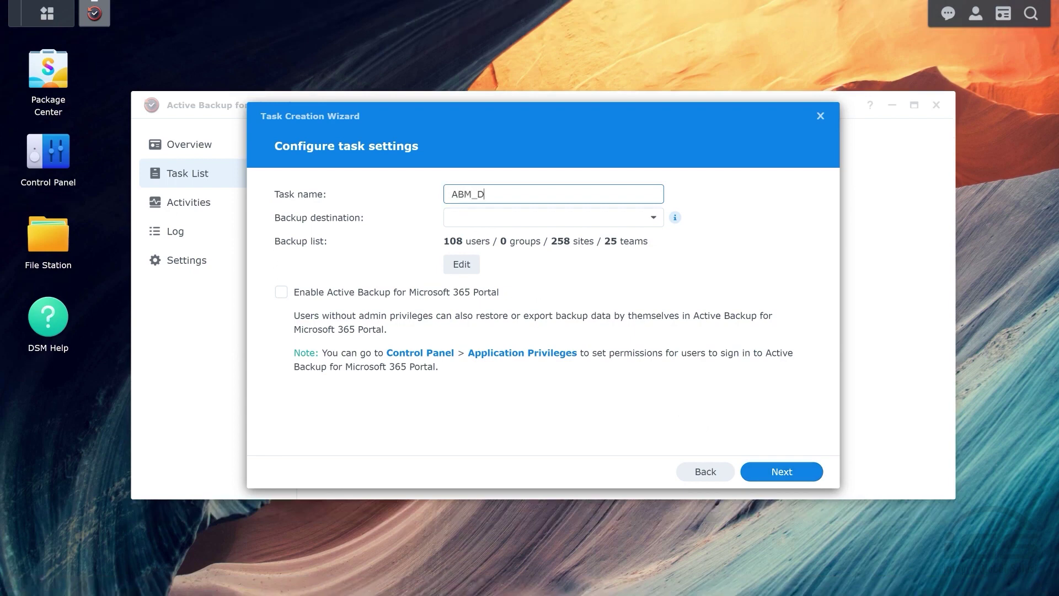
{"action": "type", "text": "emo"}
Set ABM_Backup as the destination and keep the user backup list unchanged.
{"action": "left_click", "coordinate": [652, 217]}
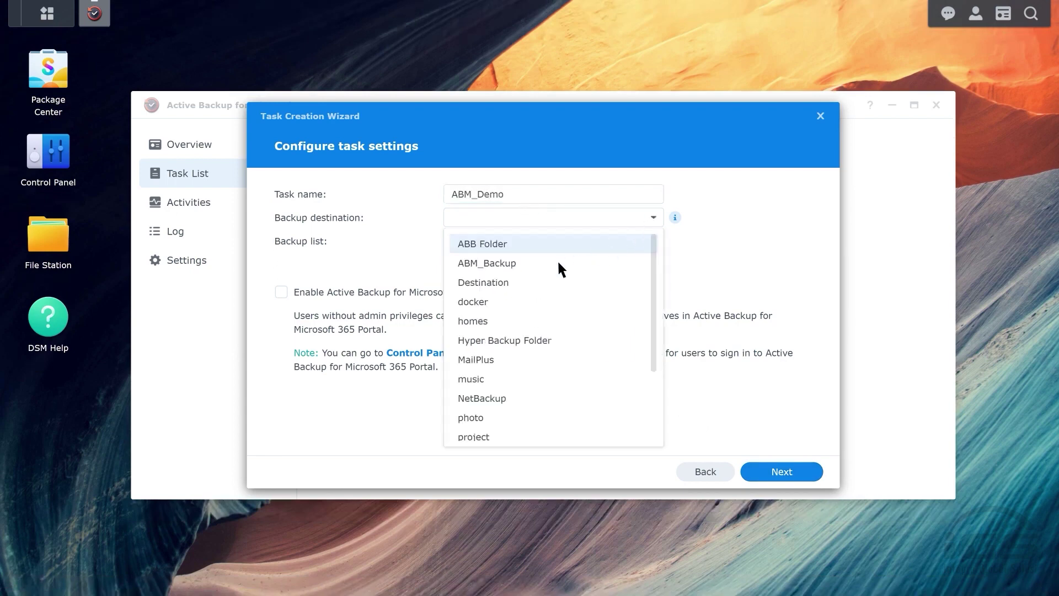
{"action": "left_click", "coordinate": [536, 265]}
{"action": "left_click", "coordinate": [461, 266]}
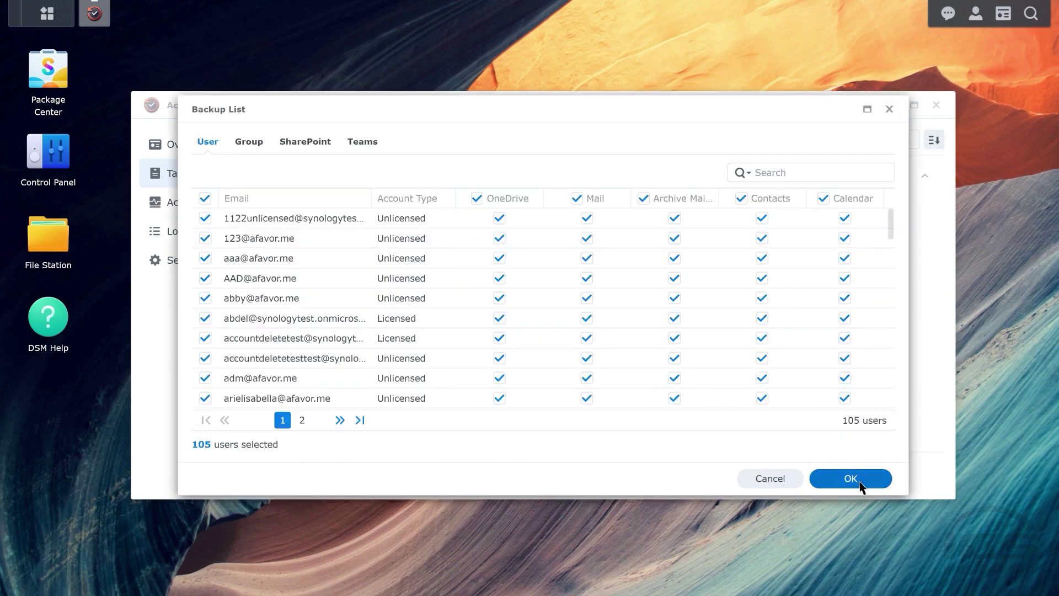
{"action": "left_click", "coordinate": [873, 479]}
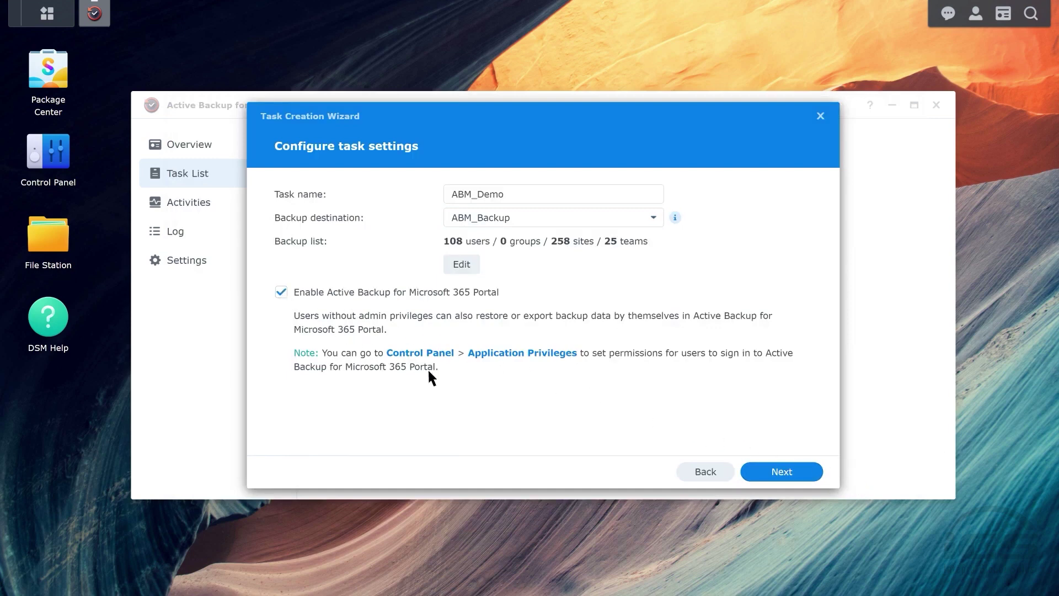
{"action": "left_click", "coordinate": [784, 469]}
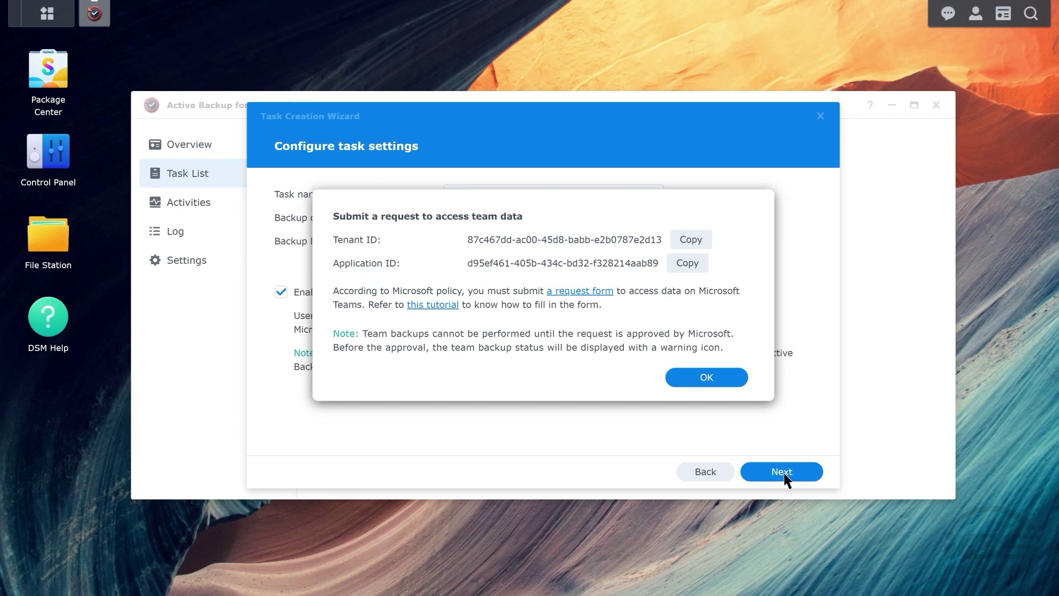
Acknowledge the Teams data access notice and accept the default auto-discovery settings.
{"action": "left_click", "coordinate": [706, 377]}
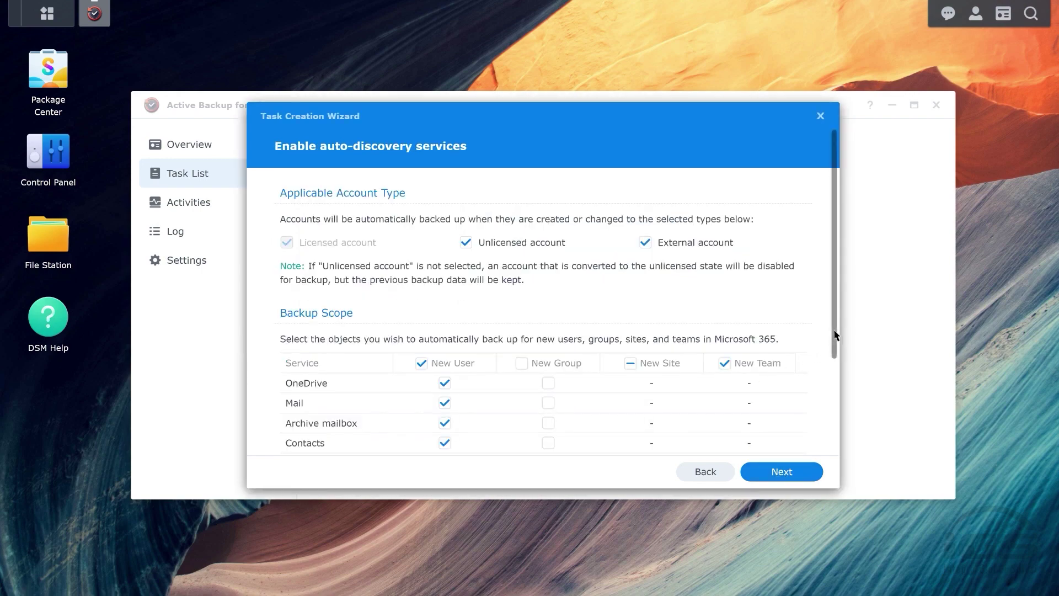
{"action": "scroll", "coordinate": [835, 367], "scroll_direction": "down", "scroll_amount": 2}
{"action": "left_click_drag", "start_coordinate": [835, 367], "coordinate": [833, 438]}
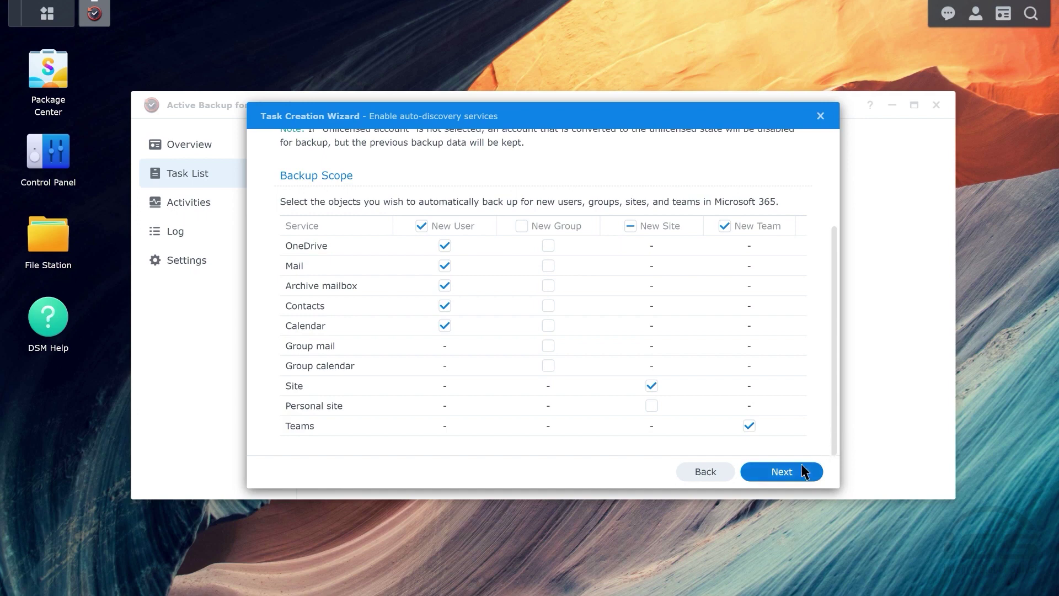
{"action": "left_click", "coordinate": [786, 474]}
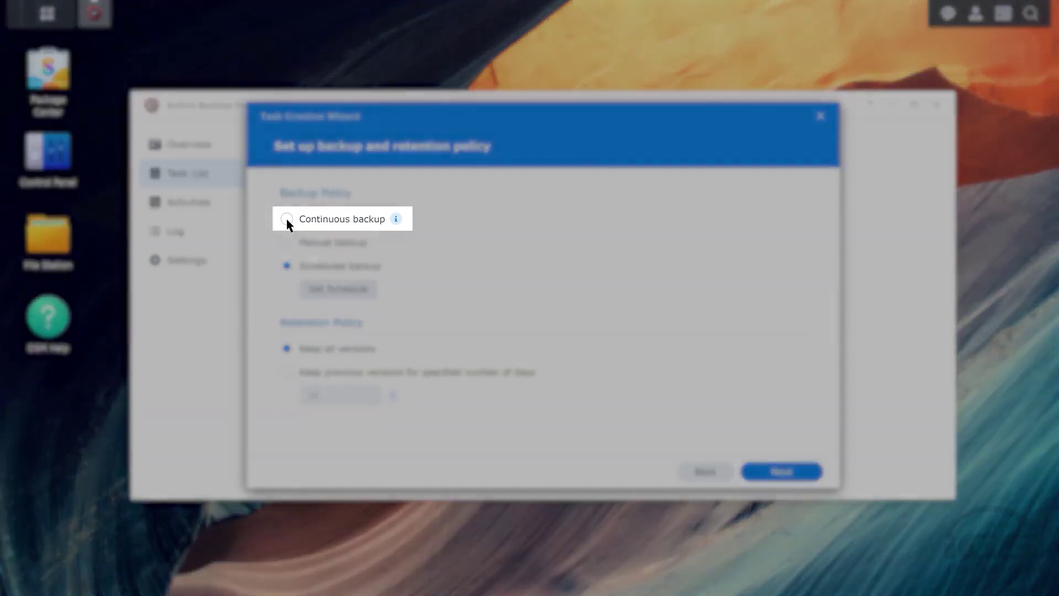
Choose Scheduled backup running daily at 02:00, keeping all versions.
{"action": "left_click", "coordinate": [286, 219]}
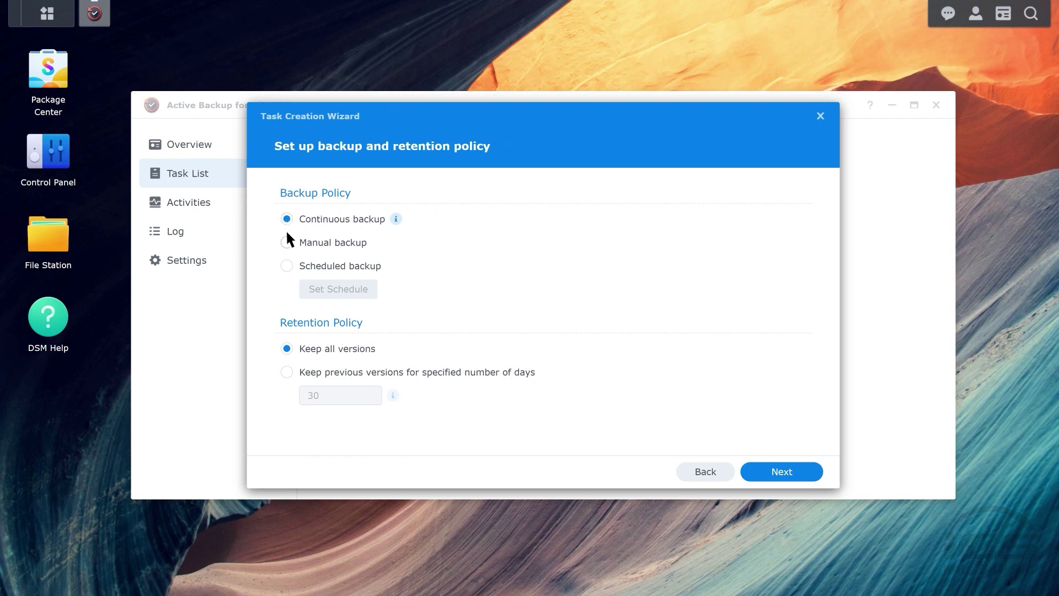
{"action": "left_click", "coordinate": [286, 242]}
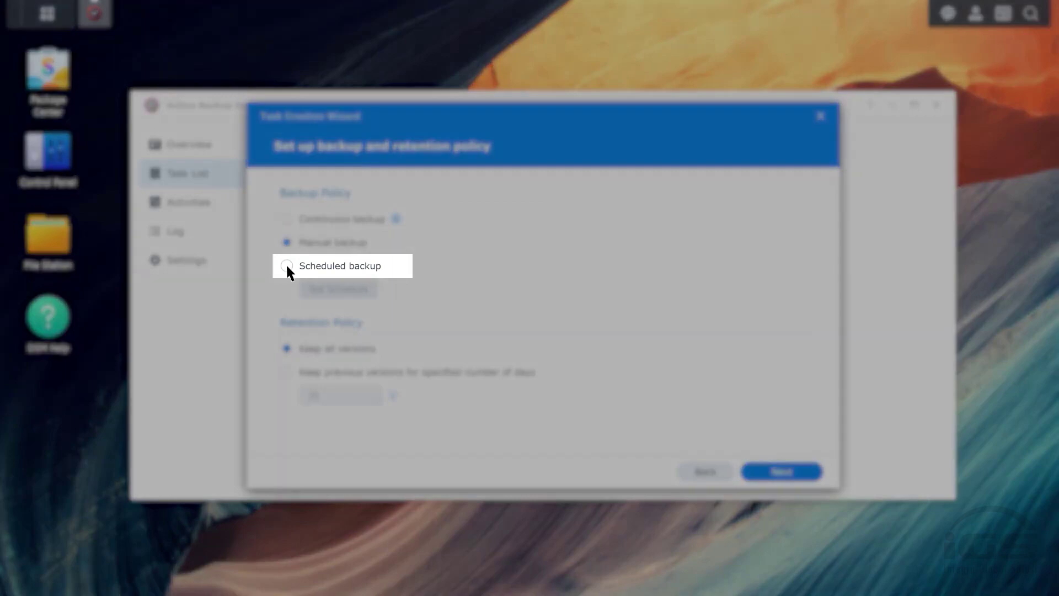
{"action": "left_click", "coordinate": [286, 266]}
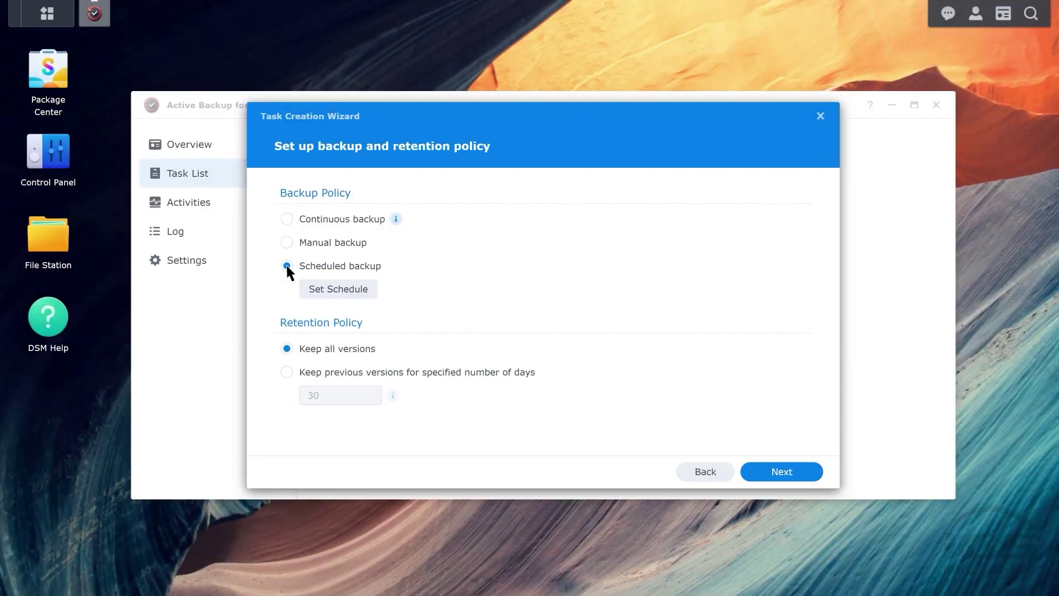
{"action": "left_click", "coordinate": [338, 292]}
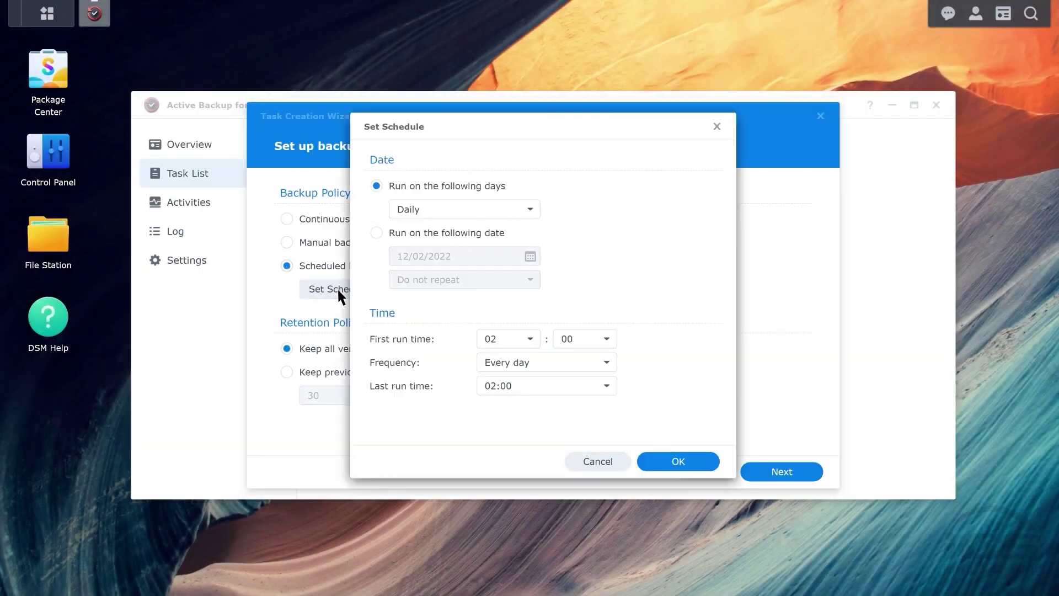
{"action": "left_click", "coordinate": [679, 464]}
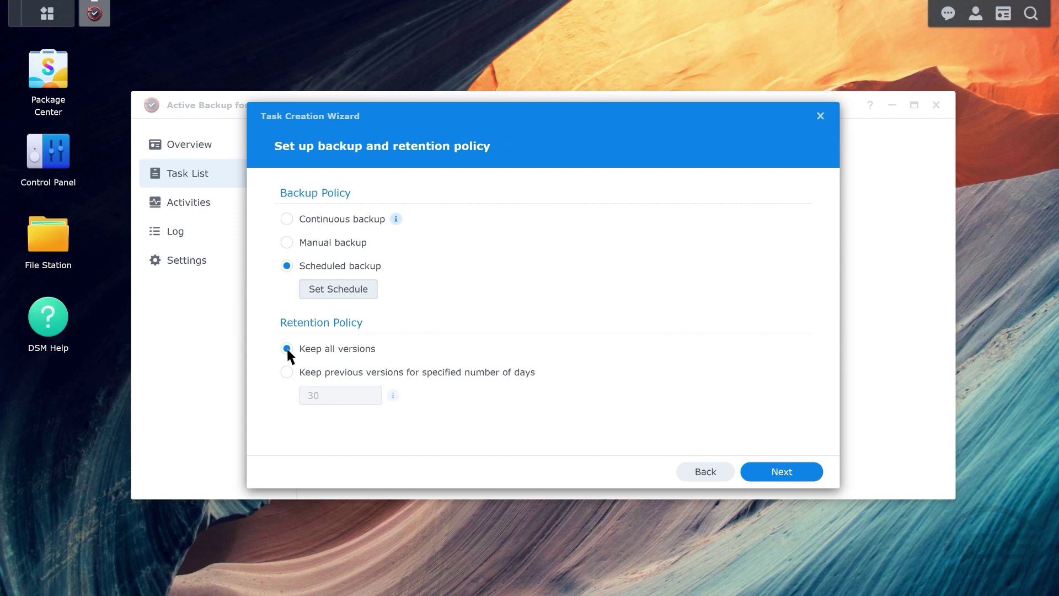
{"action": "left_click", "coordinate": [784, 473]}
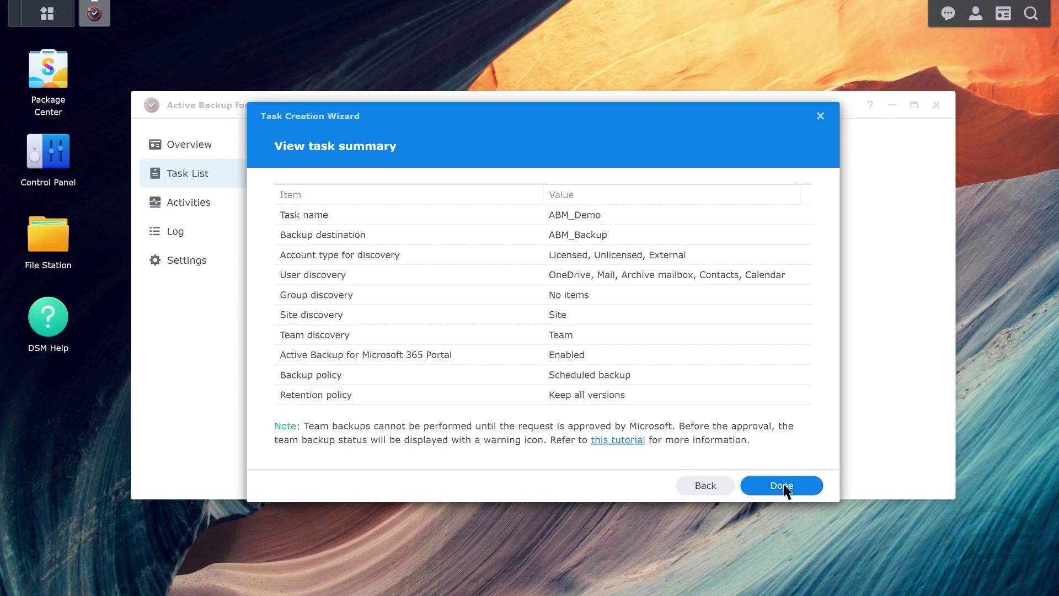
Finish the ABM_Demo task and run its first backup right away.
{"action": "left_click", "coordinate": [785, 488]}
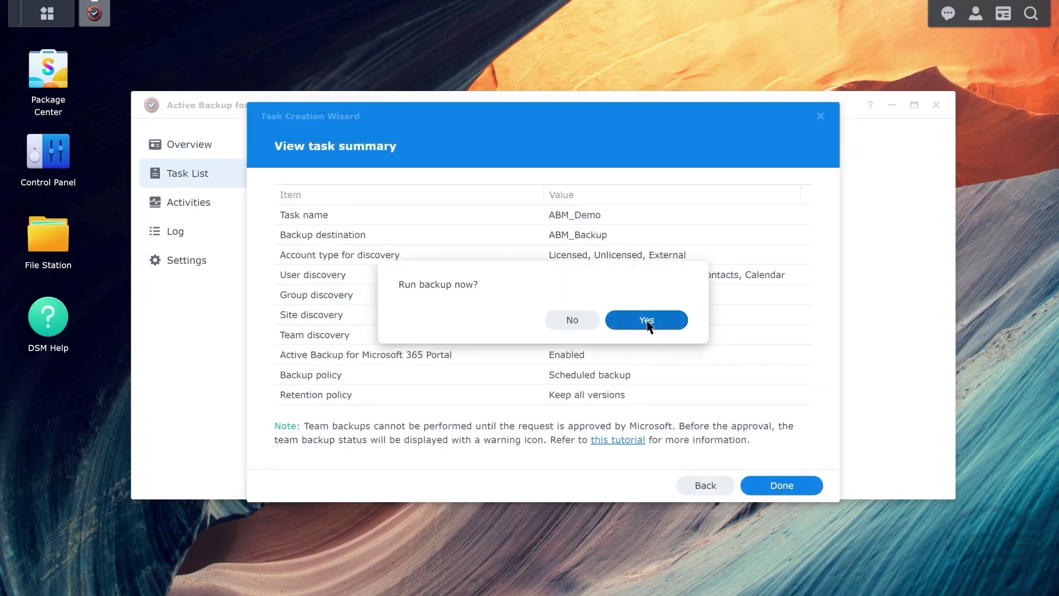
{"action": "left_click", "coordinate": [647, 323]}
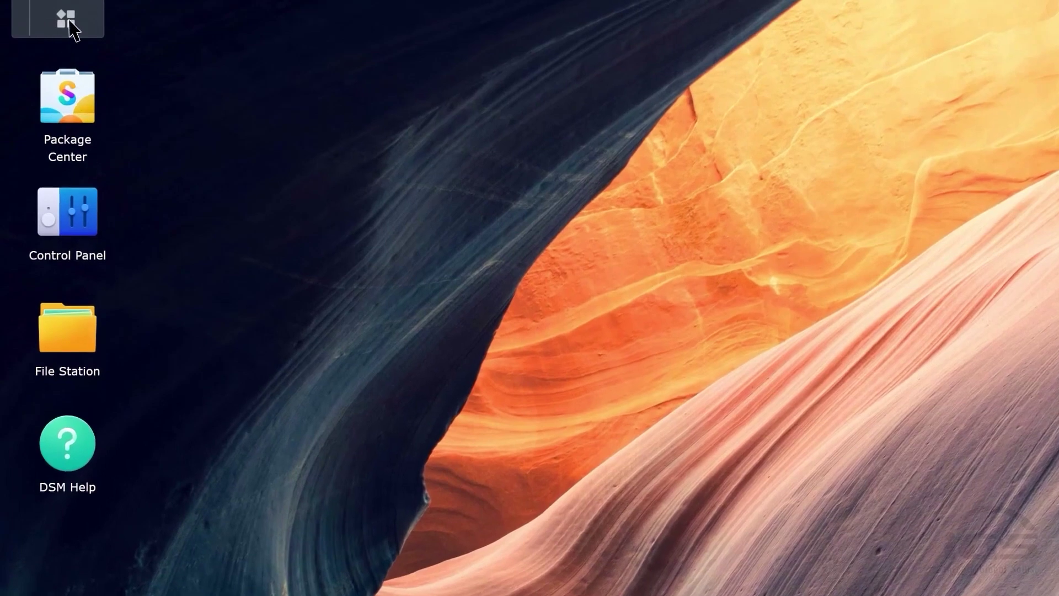
Launch the Active Backup for Microsoft 365 Portal and switch to viewing a user found by name search.
{"action": "left_click", "coordinate": [67, 19]}
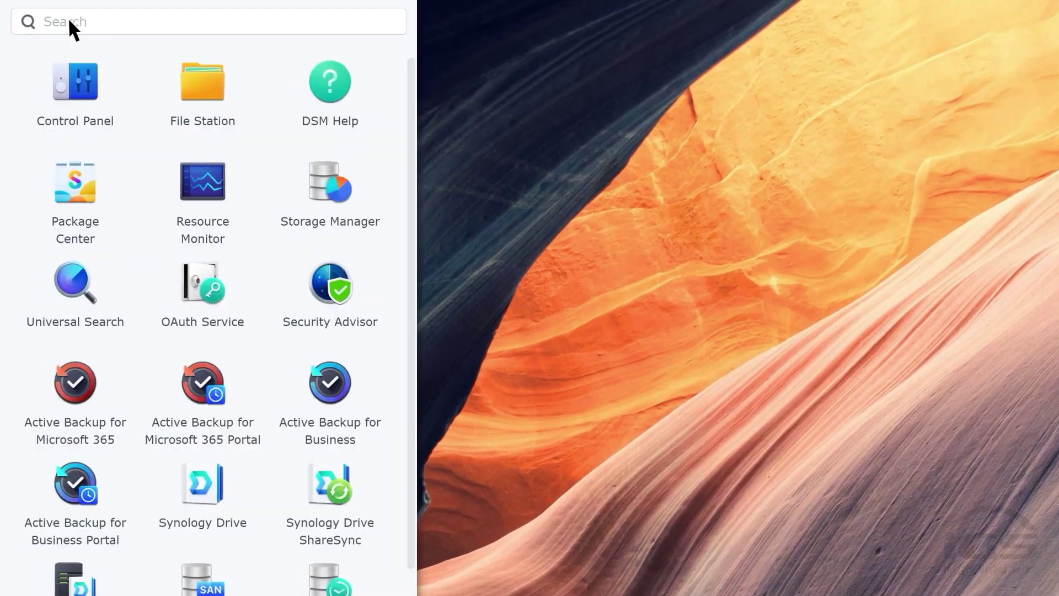
{"action": "left_click", "coordinate": [195, 381]}
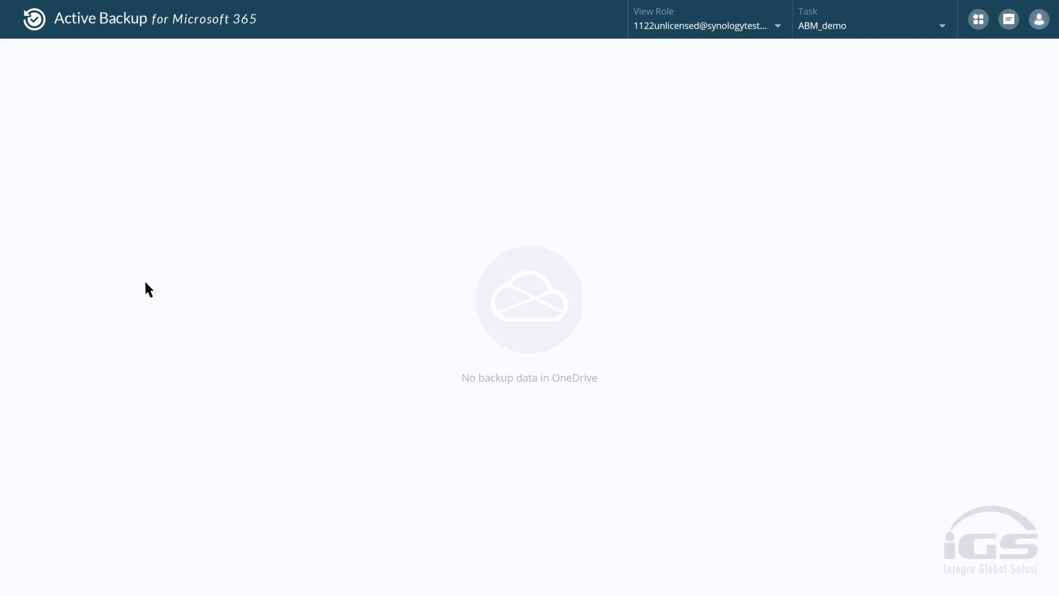
{"action": "left_click", "coordinate": [777, 25]}
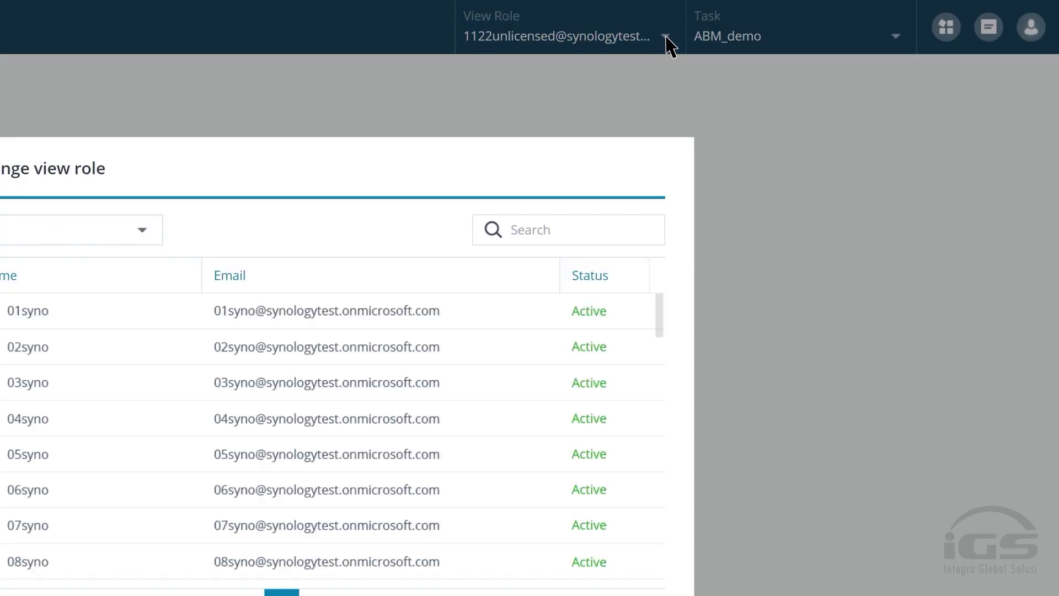
{"action": "left_click", "coordinate": [513, 231]}
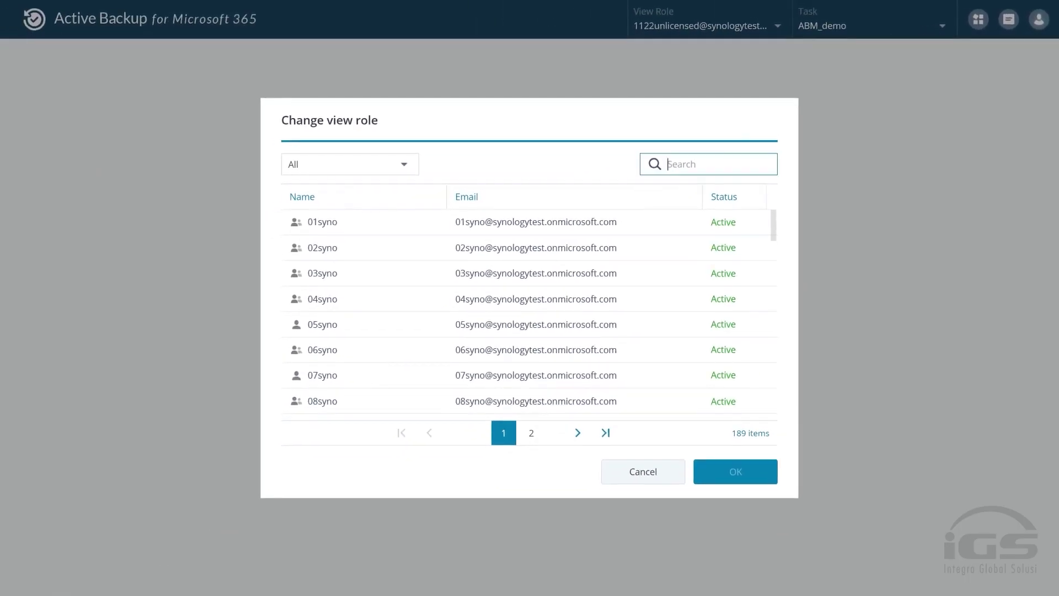
{"action": "type", "text": "snow"}
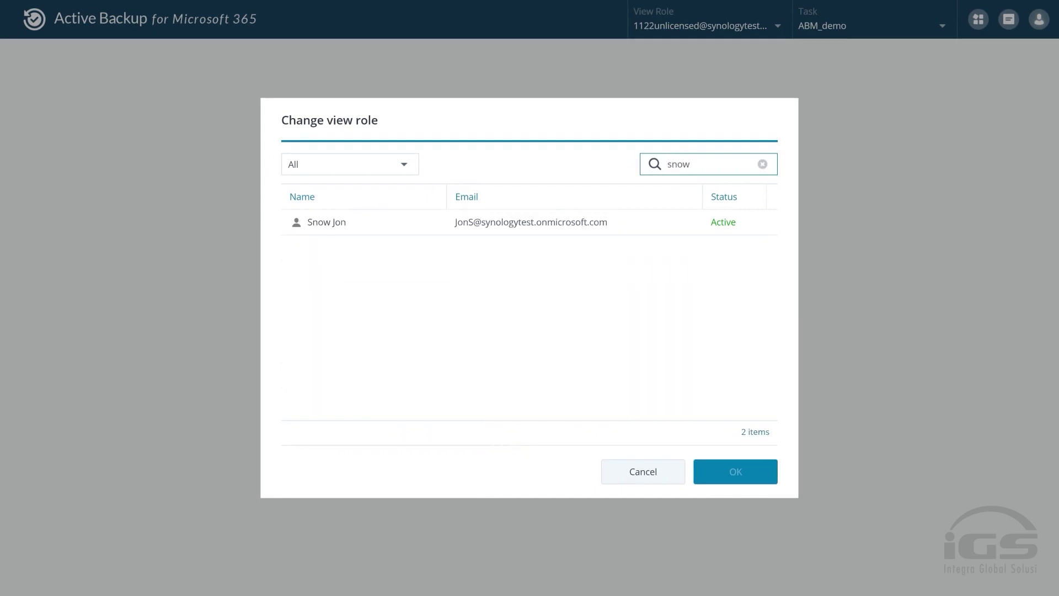
{"action": "left_click", "coordinate": [627, 231]}
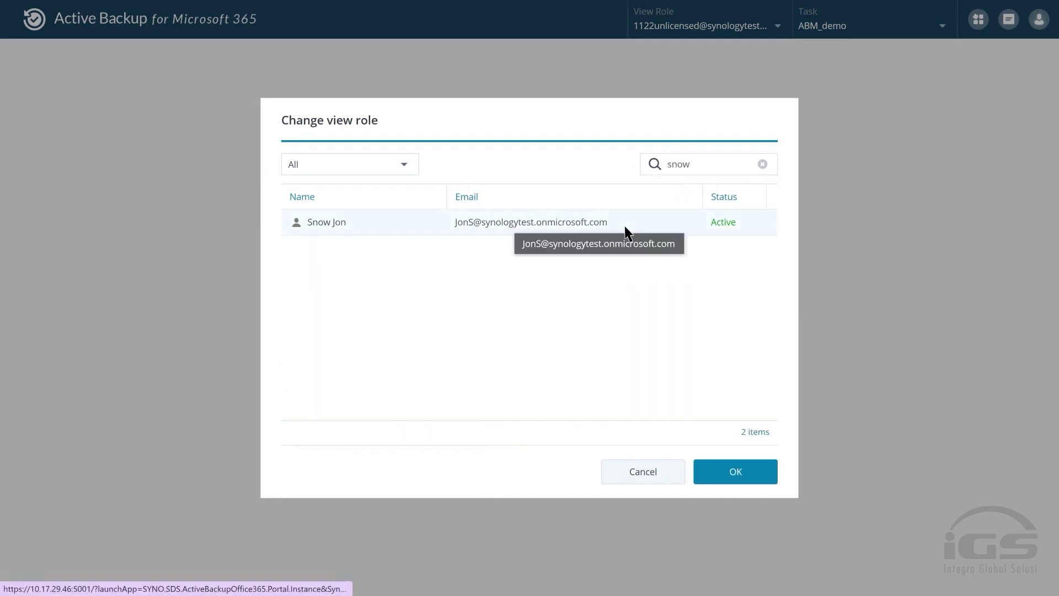
{"action": "left_click", "coordinate": [744, 473]}
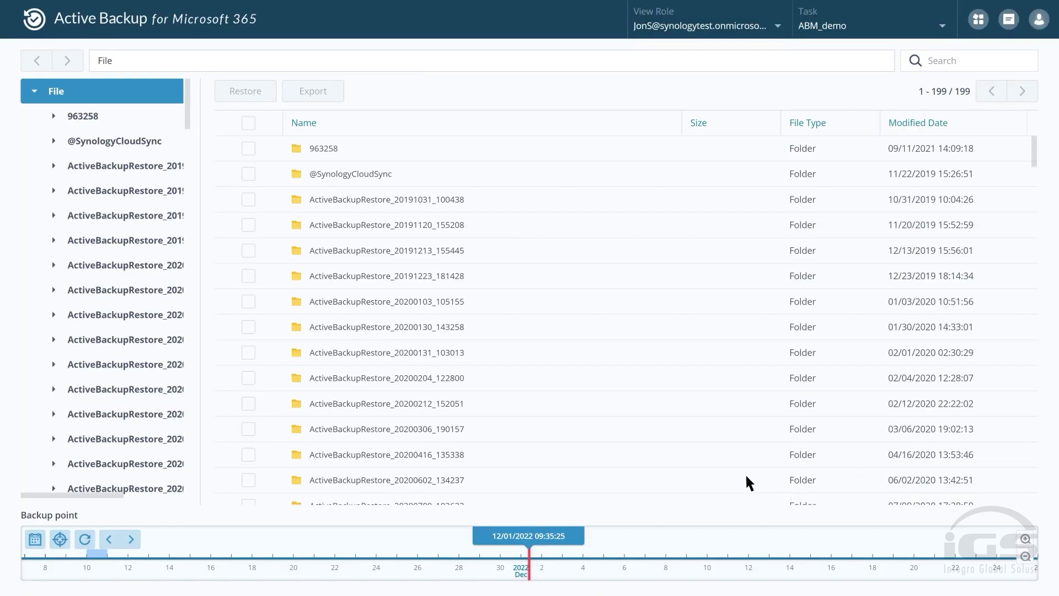
Keep ABM_demo as the task and show the backed-up services list.
{"action": "left_click", "coordinate": [941, 26]}
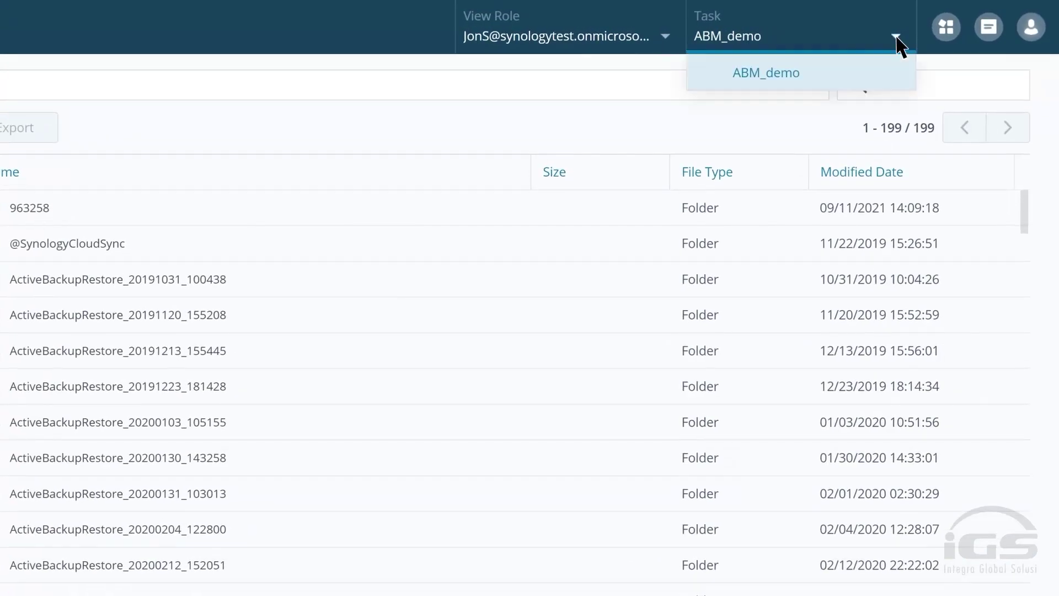
{"action": "left_click", "coordinate": [819, 78]}
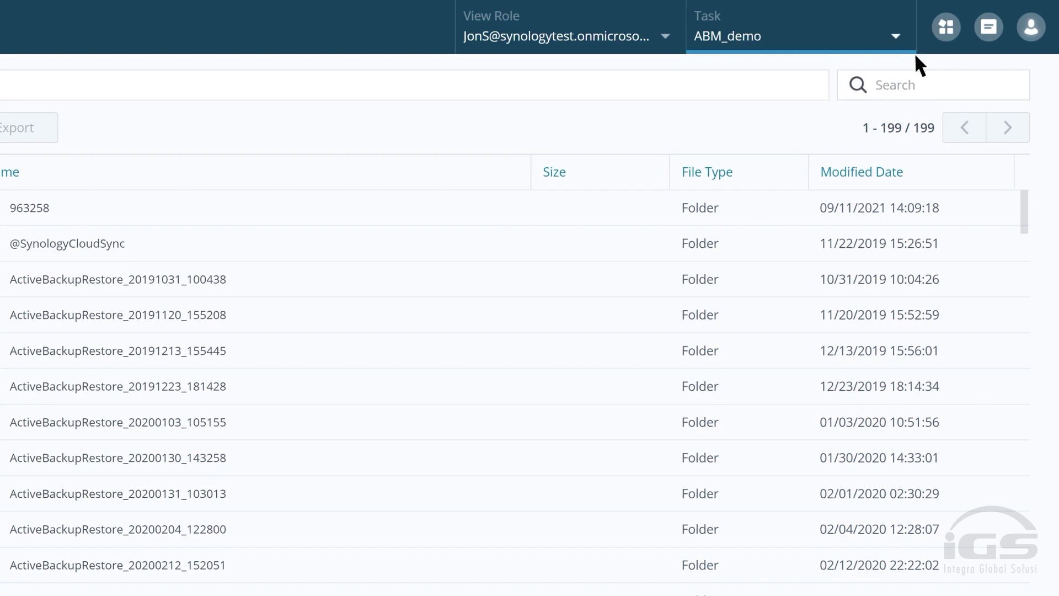
{"action": "left_click", "coordinate": [945, 28]}
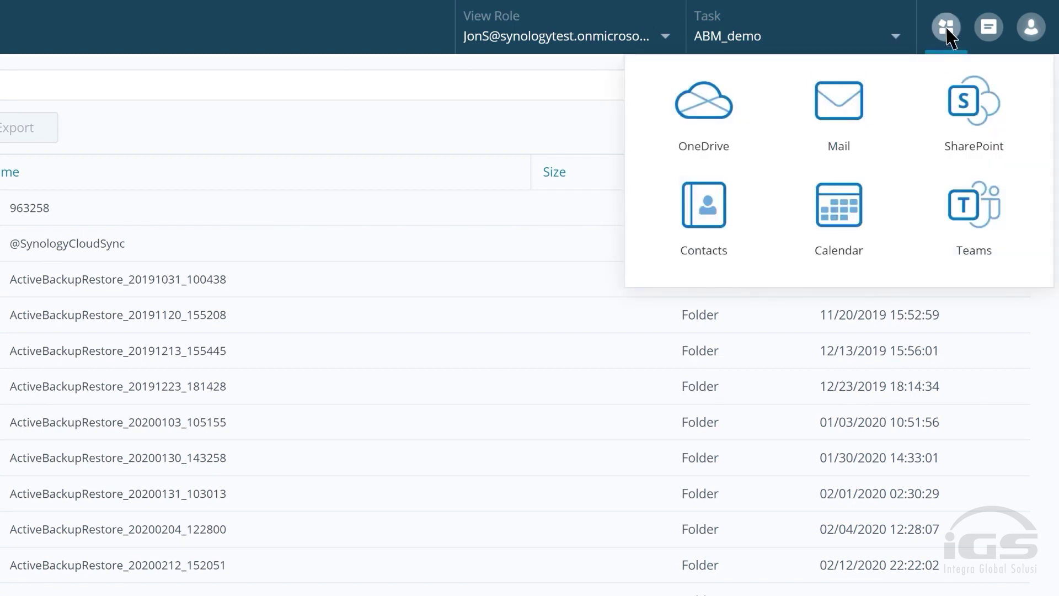
Open the user's backed-up Mail and show the Inbox folder.
{"action": "left_click", "coordinate": [842, 112]}
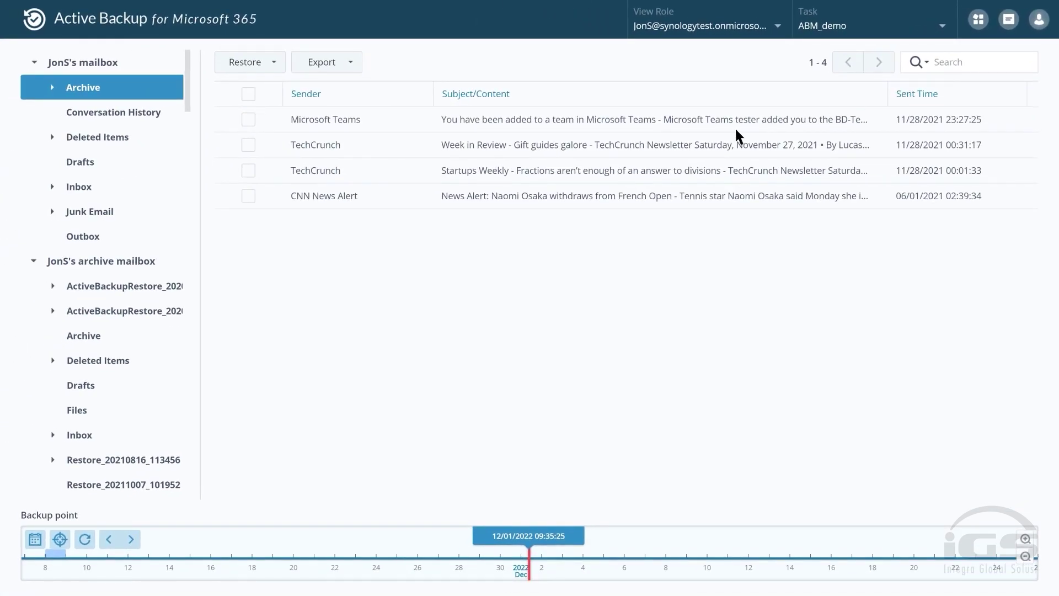
{"action": "left_click", "coordinate": [94, 189]}
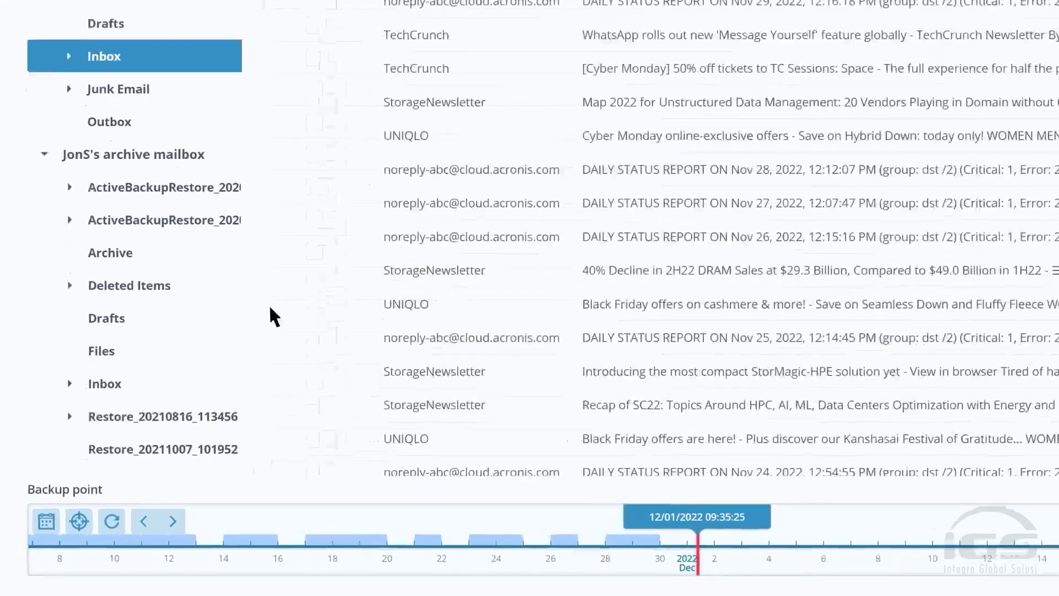
{"action": "scroll", "coordinate": [566, 515], "scroll_direction": "up", "scroll_amount": 5}
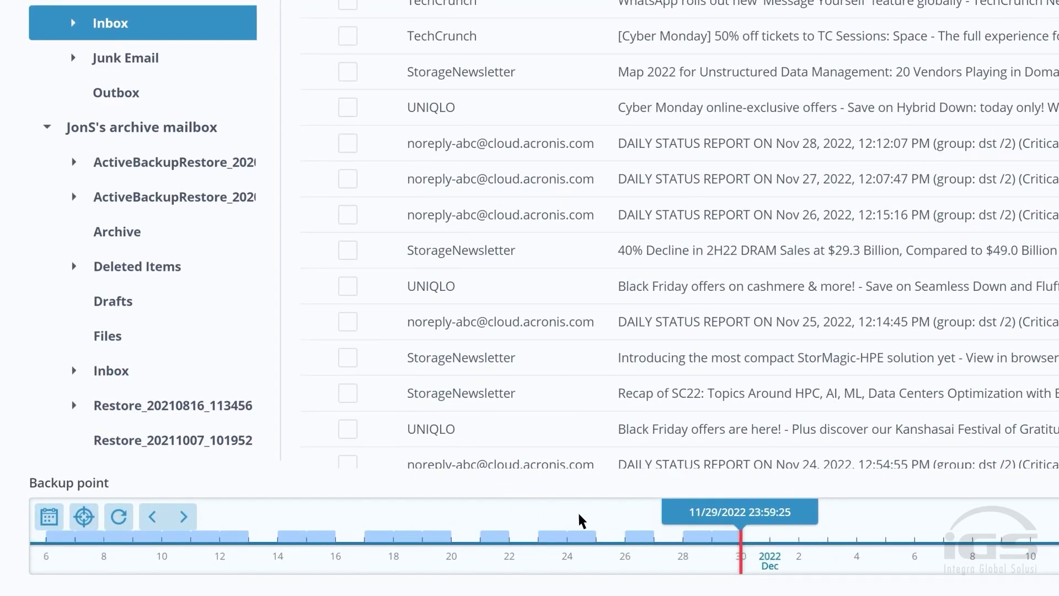
{"action": "scroll", "coordinate": [624, 514], "scroll_direction": "up", "scroll_amount": 3}
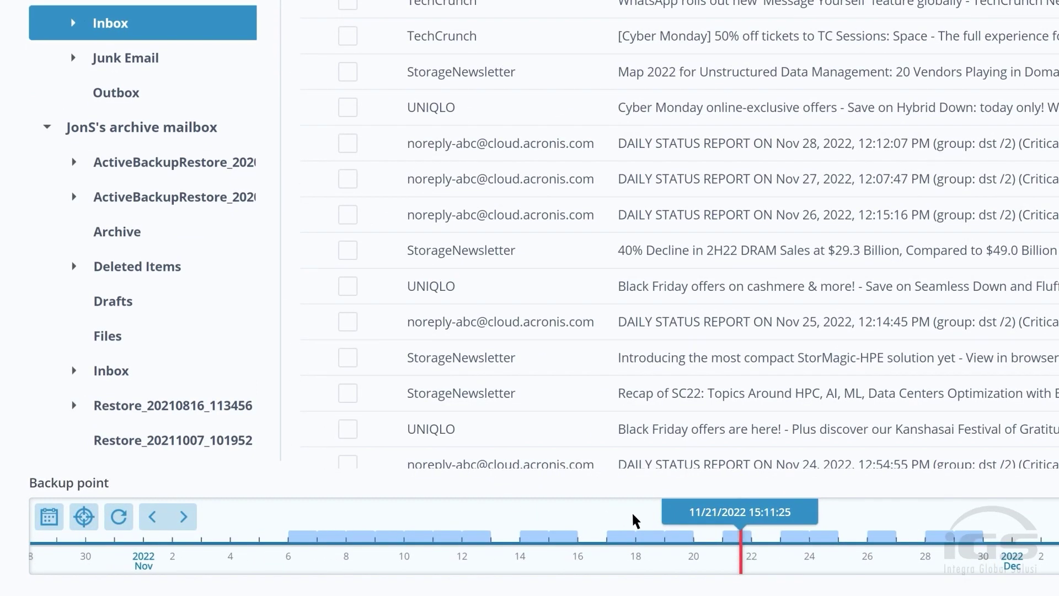
{"action": "scroll", "coordinate": [629, 515], "scroll_direction": "down", "scroll_amount": 3}
{"action": "scroll", "coordinate": [607, 515], "scroll_direction": "down", "scroll_amount": 5}
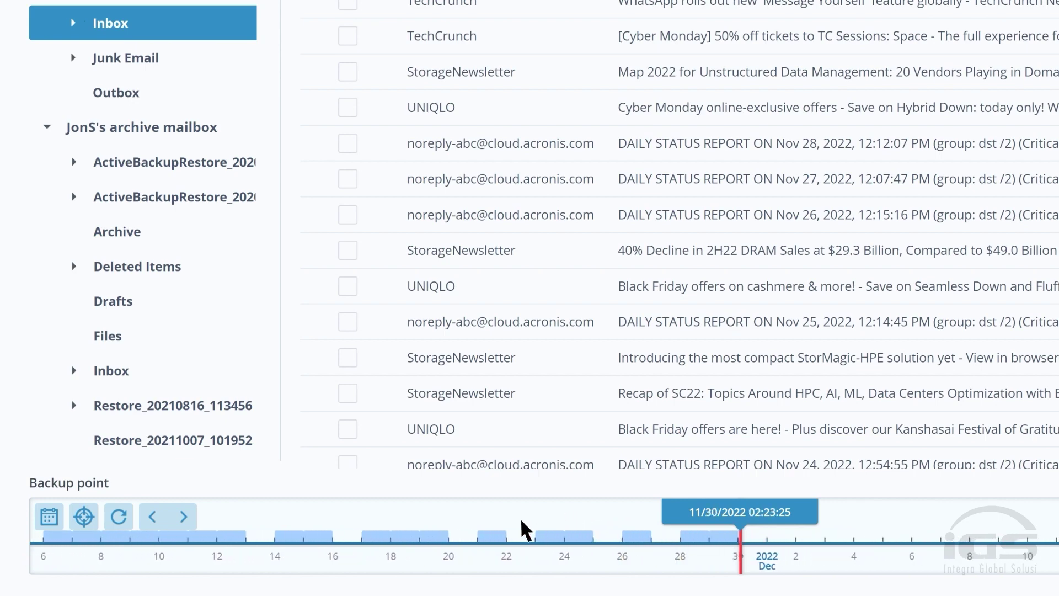
Step the backup point back and forward to settle on 11/30/2022 02:23:25.
{"action": "left_click", "coordinate": [153, 517]}
{"action": "left_click", "coordinate": [153, 517]}
{"action": "left_click", "coordinate": [153, 518]}
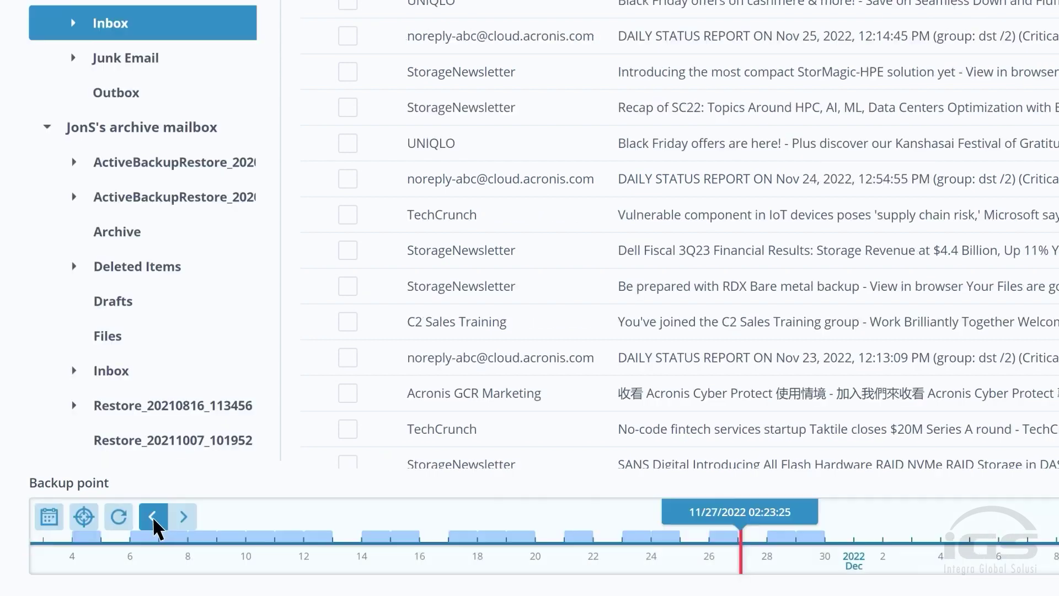
{"action": "left_click", "coordinate": [183, 518]}
{"action": "left_click", "coordinate": [183, 519]}
{"action": "left_click", "coordinate": [183, 518]}
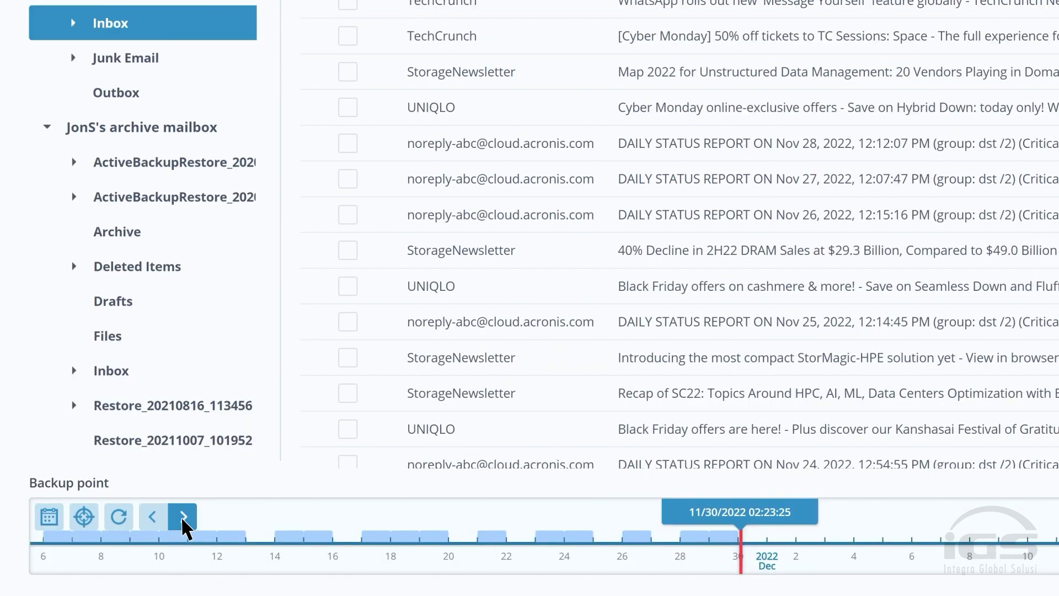
Pick 16 November 2022 from the backup-point calendar and expand the advanced search form.
{"action": "left_click", "coordinate": [48, 517]}
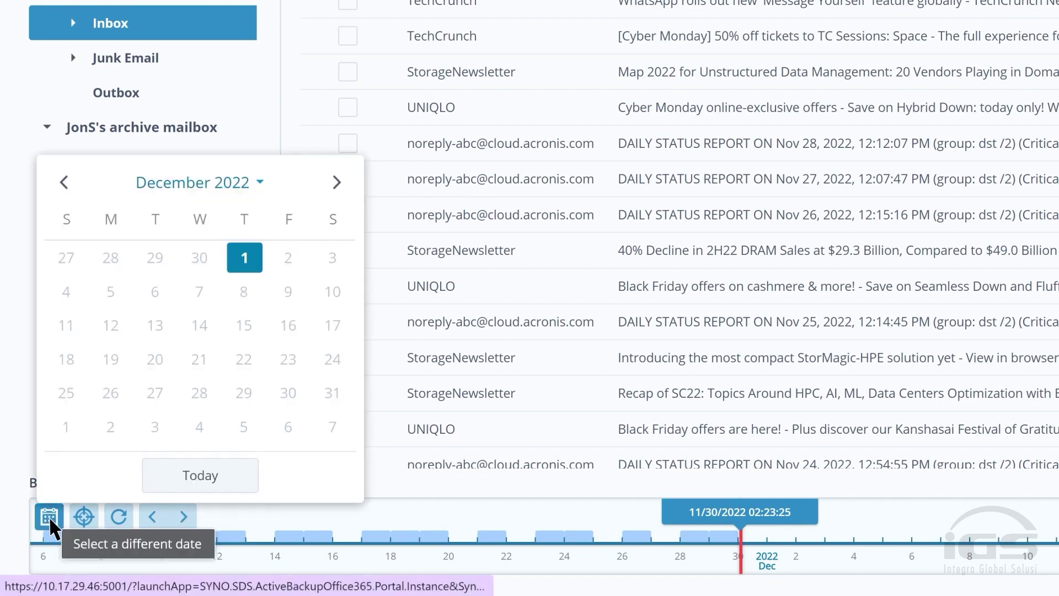
{"action": "left_click", "coordinate": [64, 181]}
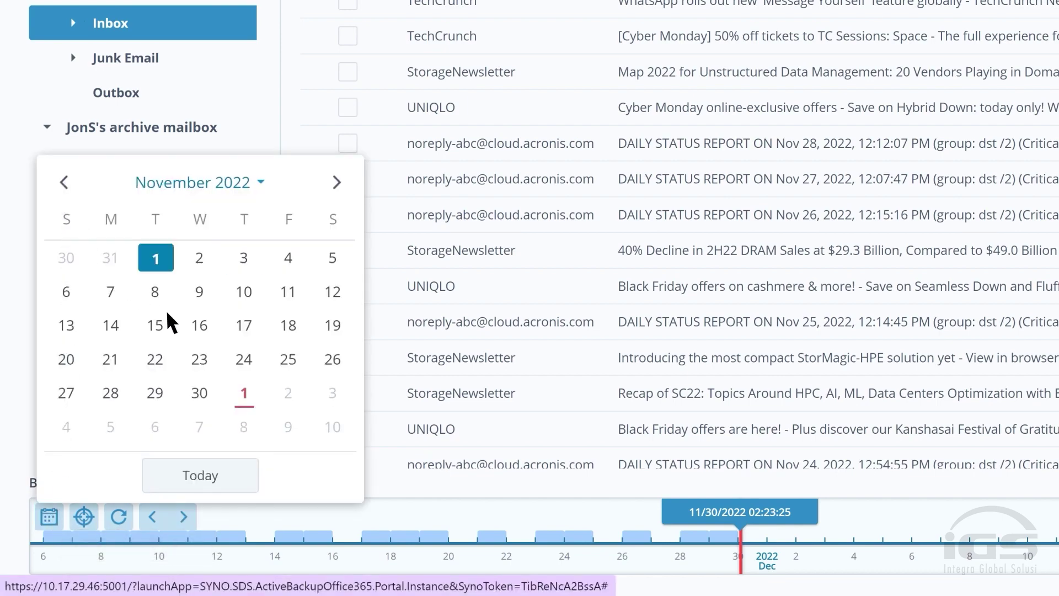
{"action": "left_click", "coordinate": [198, 326]}
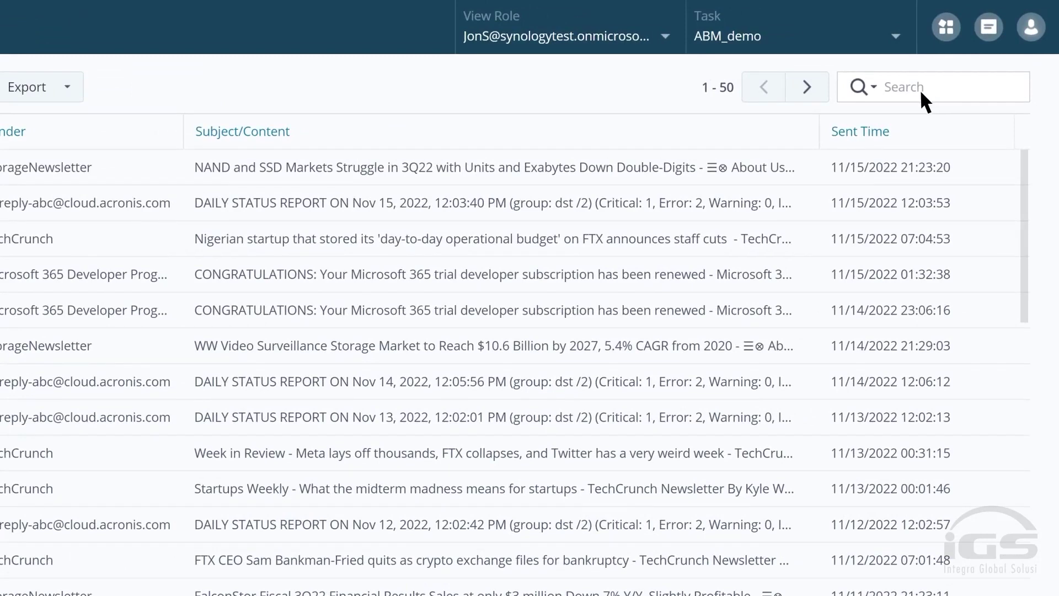
{"action": "left_click", "coordinate": [873, 87]}
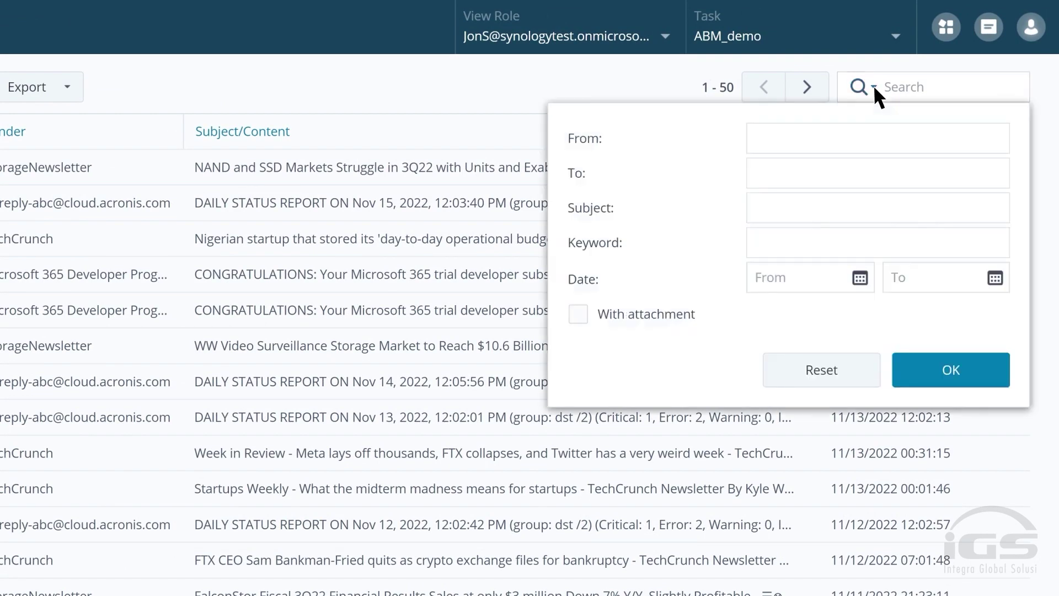
Search the backed-up mail for the keyword 'synology'.
{"action": "left_click", "coordinate": [756, 243]}
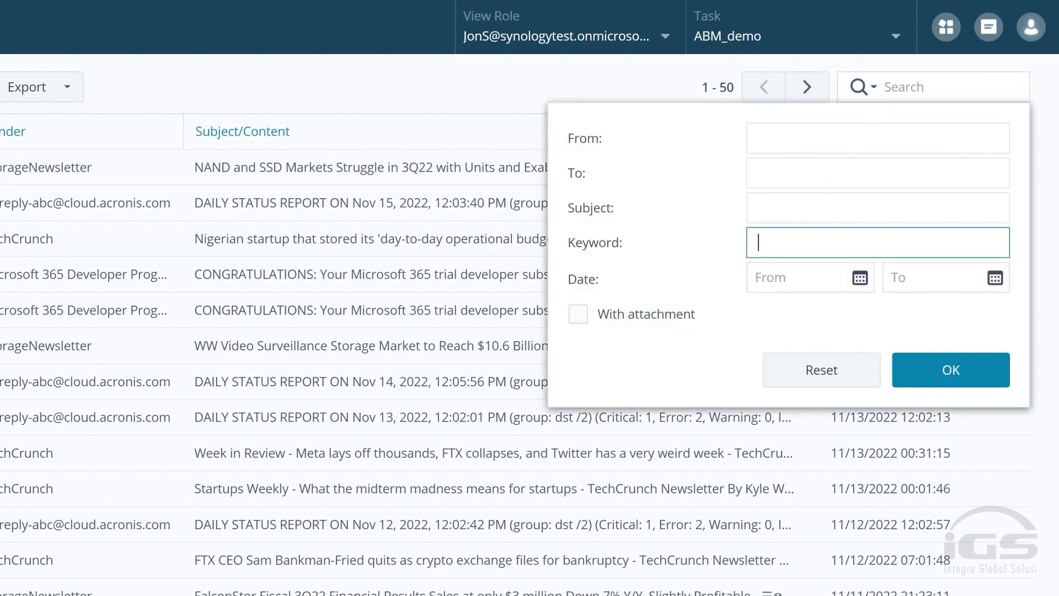
{"action": "type", "text": "synology"}
{"action": "left_click", "coordinate": [936, 371]}
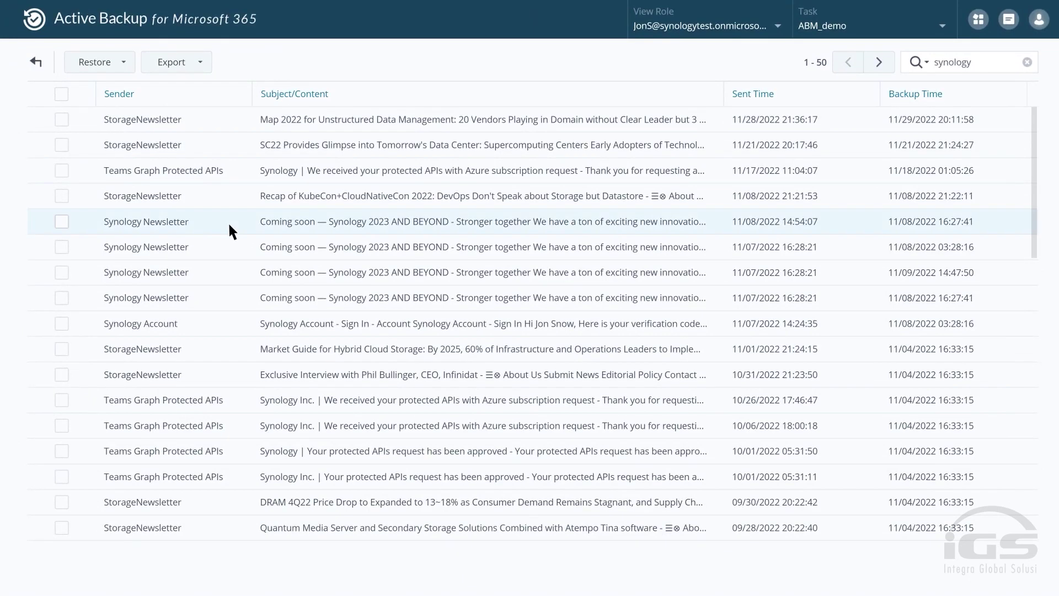
Read the Coming soon — Synology 2023 AND BEYOND newsletter, then tick it for restoring.
{"action": "left_click", "coordinate": [231, 222]}
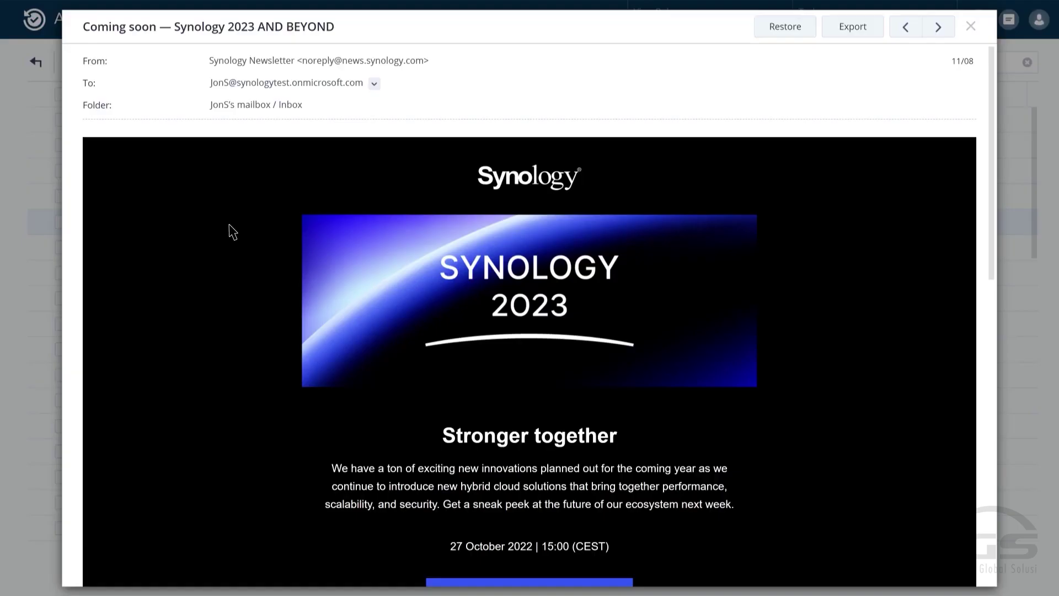
{"action": "left_click", "coordinate": [25, 252]}
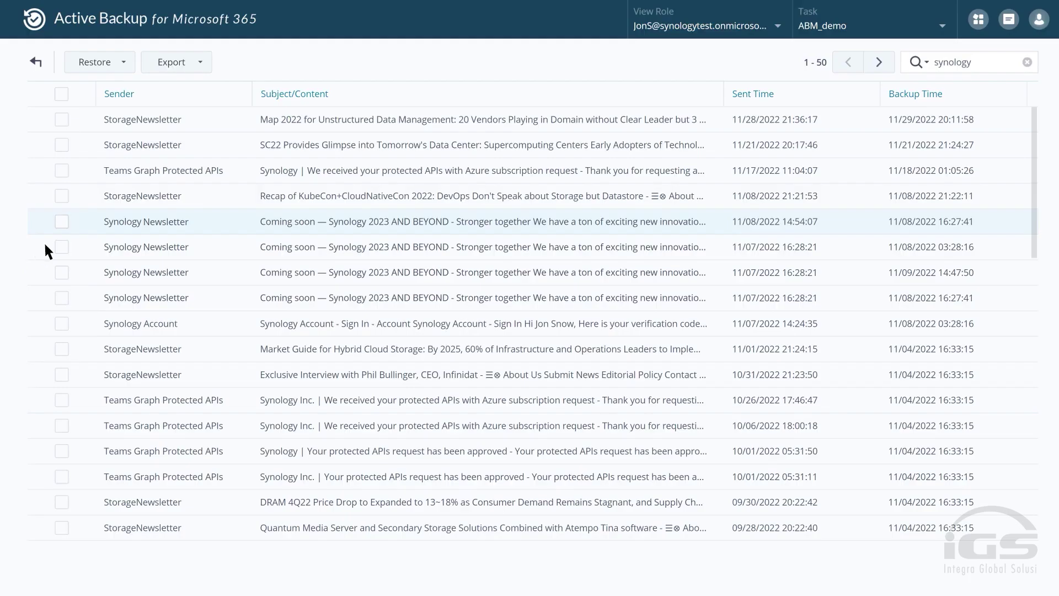
{"action": "left_click", "coordinate": [61, 221]}
Restore only the one checked Synology 2023 newsletter mail to the user's mailbox, then hide the progress window.
{"action": "left_click", "coordinate": [124, 62]}
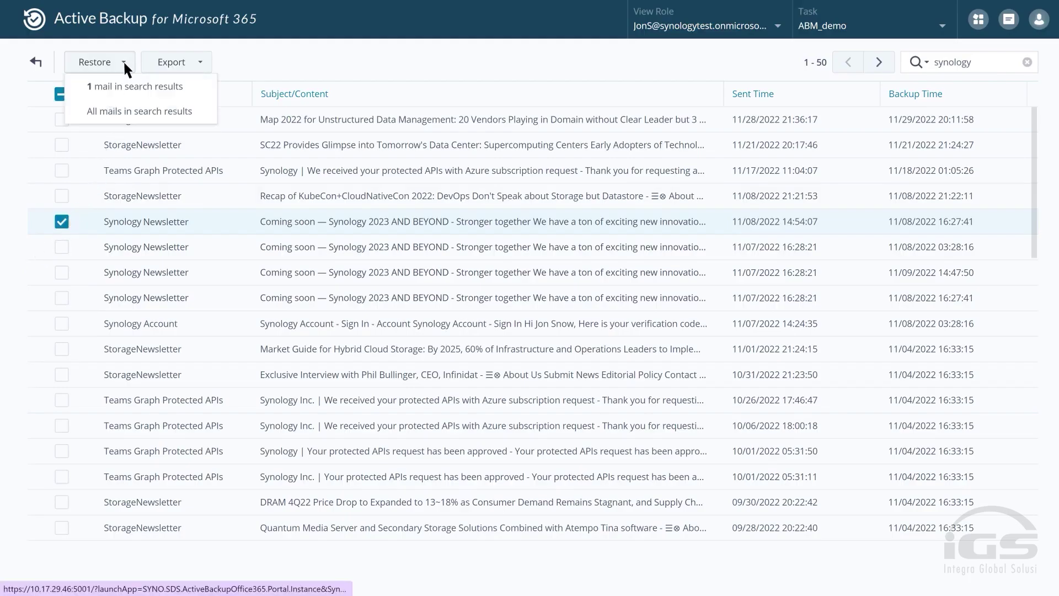
{"action": "left_click", "coordinate": [154, 86]}
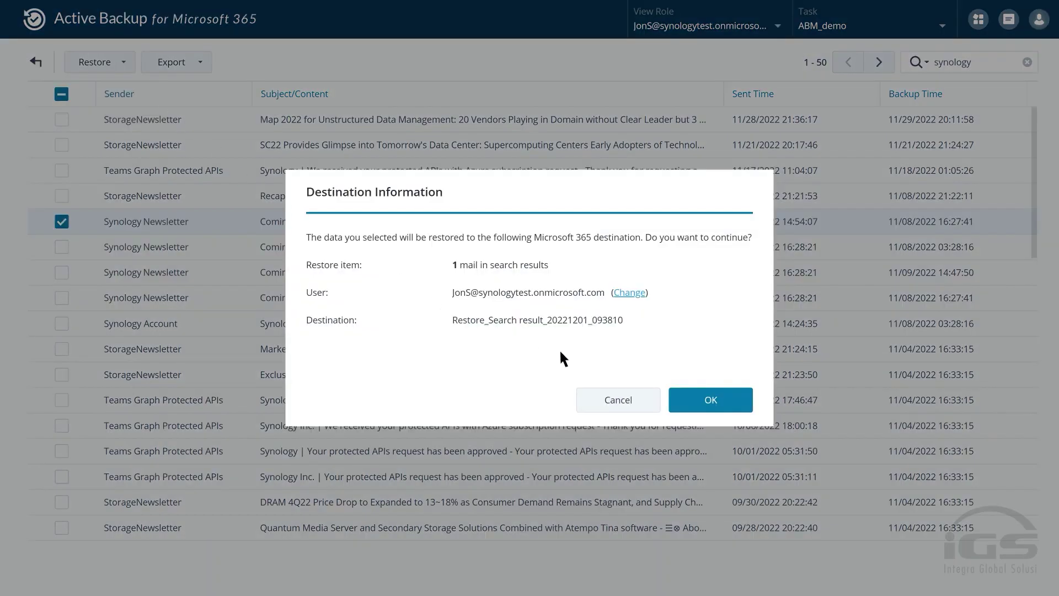
{"action": "left_click", "coordinate": [722, 401]}
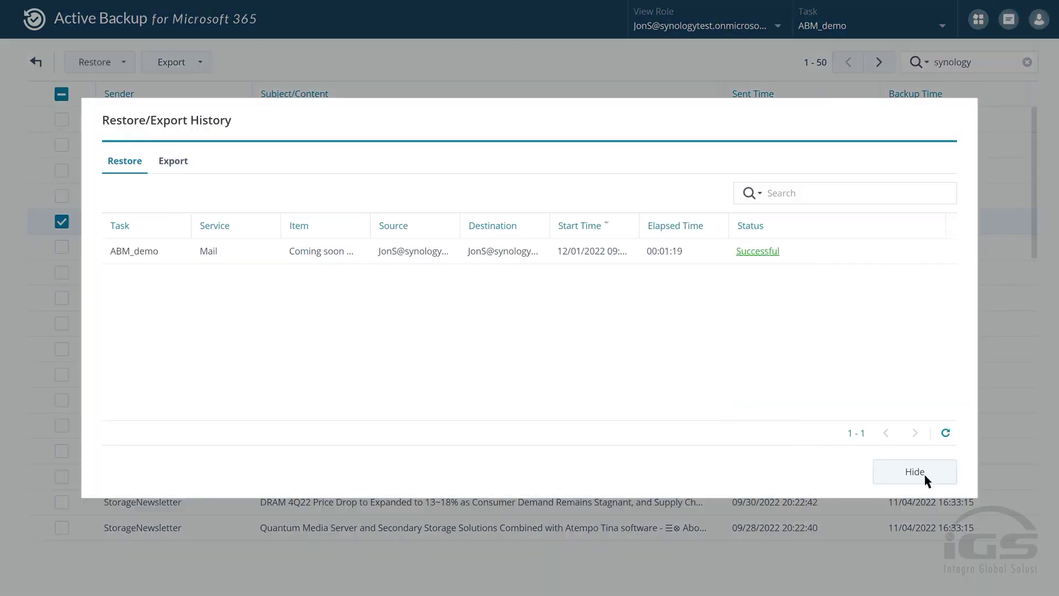
{"action": "left_click", "coordinate": [915, 472]}
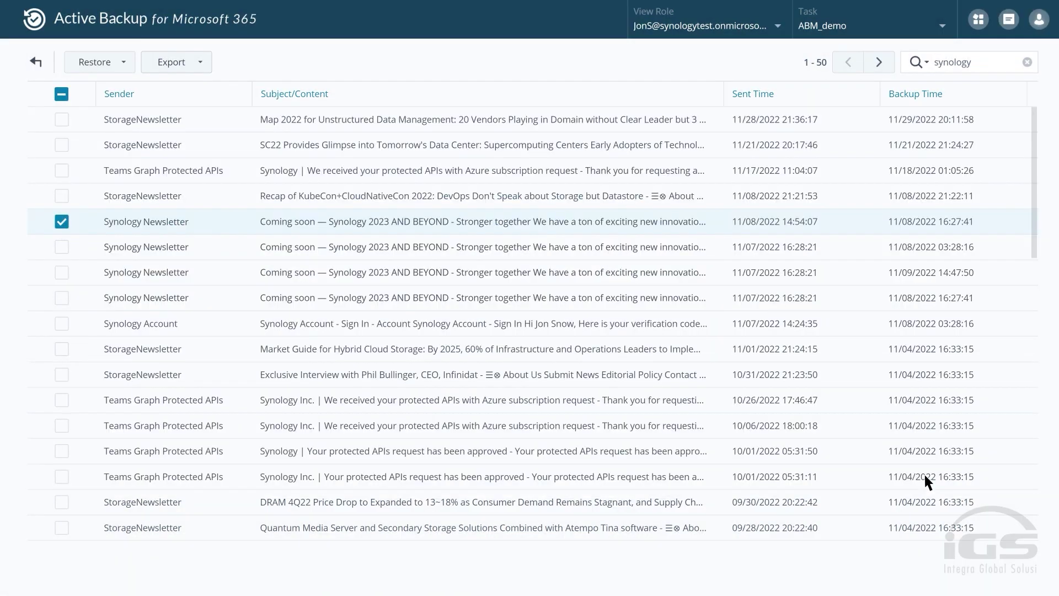
Export just the one checked newsletter mail in .eml format.
{"action": "left_click", "coordinate": [200, 62]}
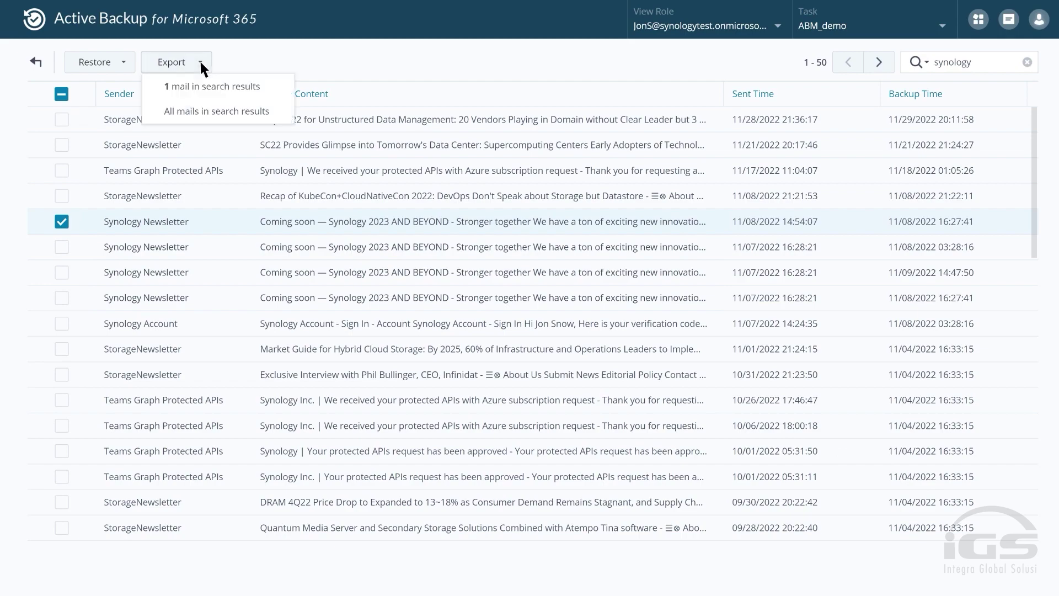
{"action": "left_click", "coordinate": [230, 87]}
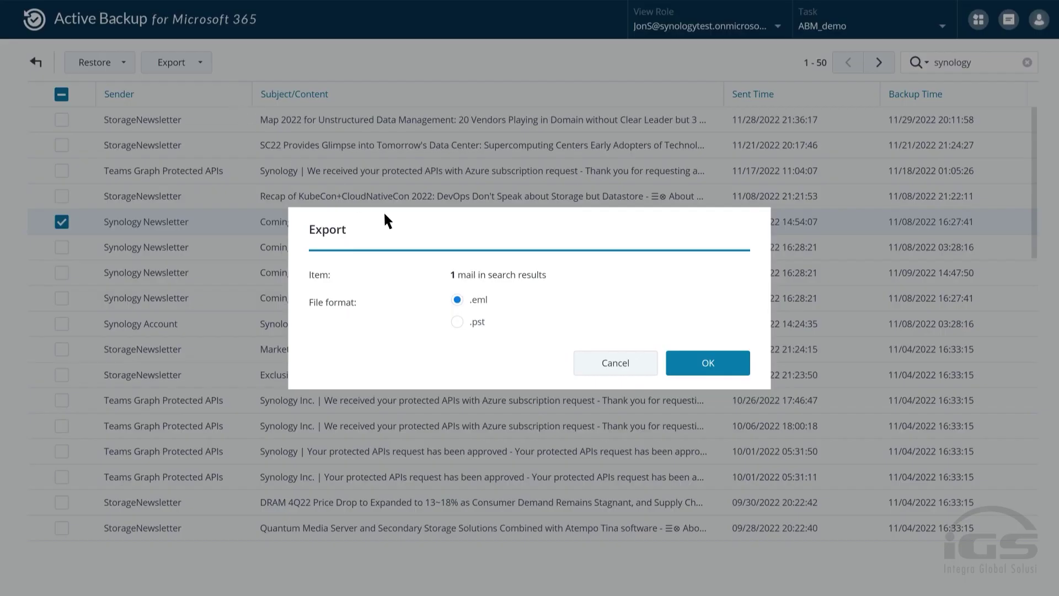
{"action": "left_click", "coordinate": [717, 366]}
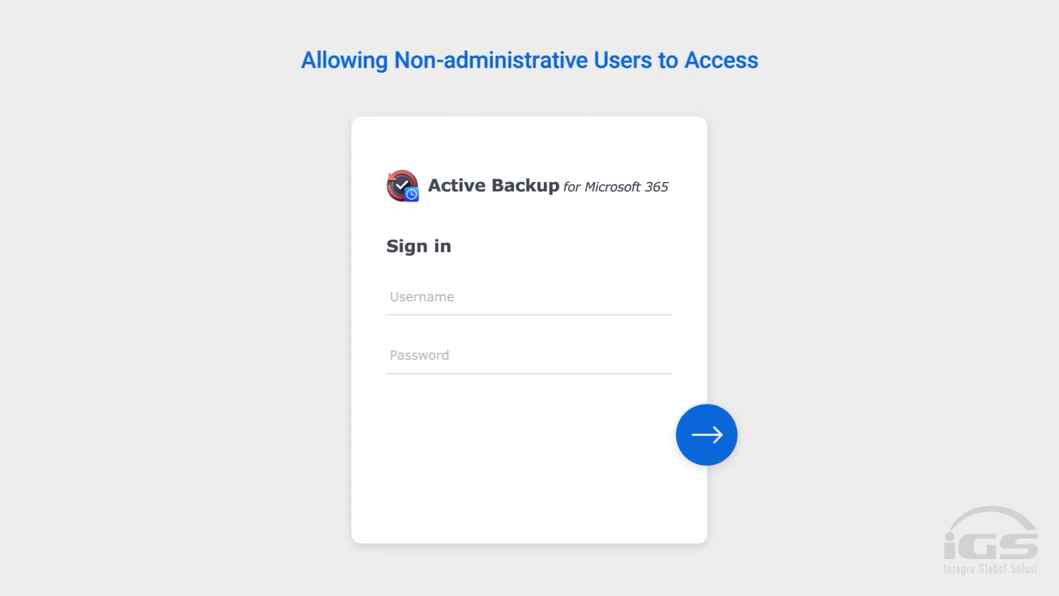
Sign in with the regular user's username and password, then restore the checked Synology Newsletter mail.
{"action": "left_click", "coordinate": [419, 296]}
{"action": "key", "text": "Tab"}
{"action": "type", "text": "*********"}
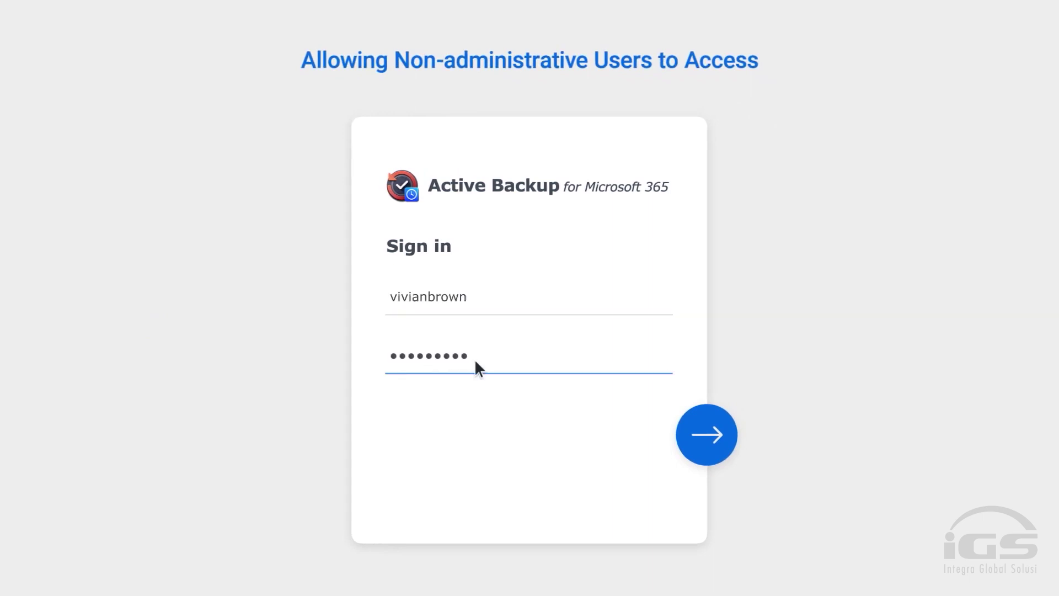
{"action": "left_click", "coordinate": [699, 436]}
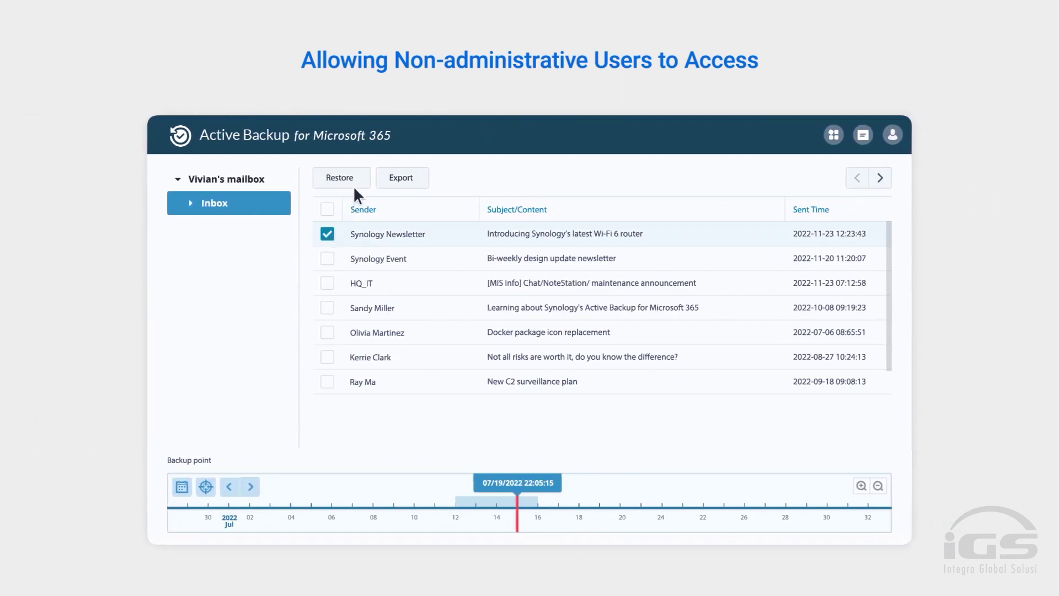
{"action": "left_click", "coordinate": [355, 177]}
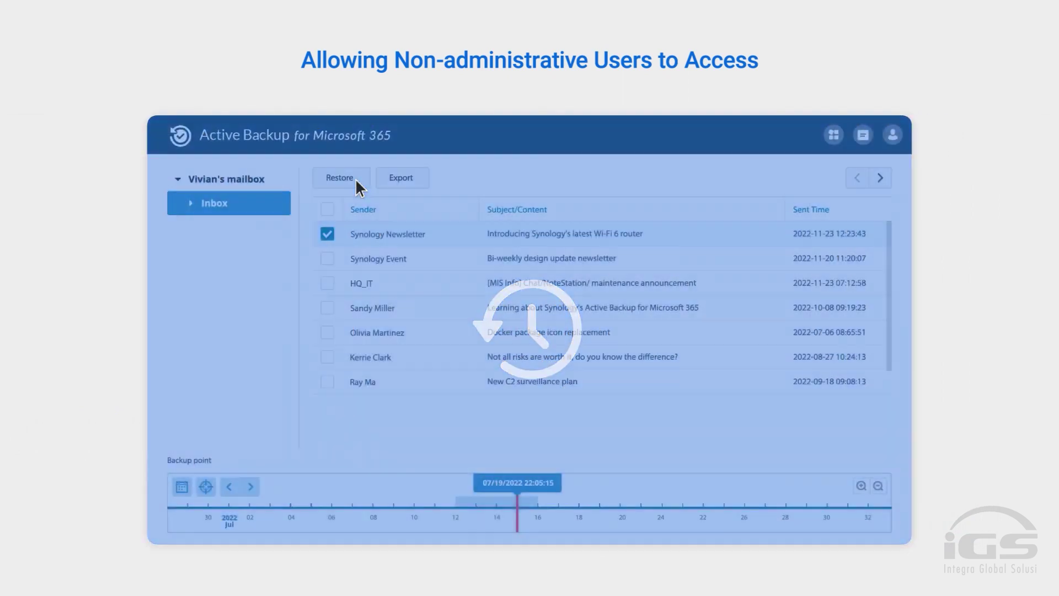